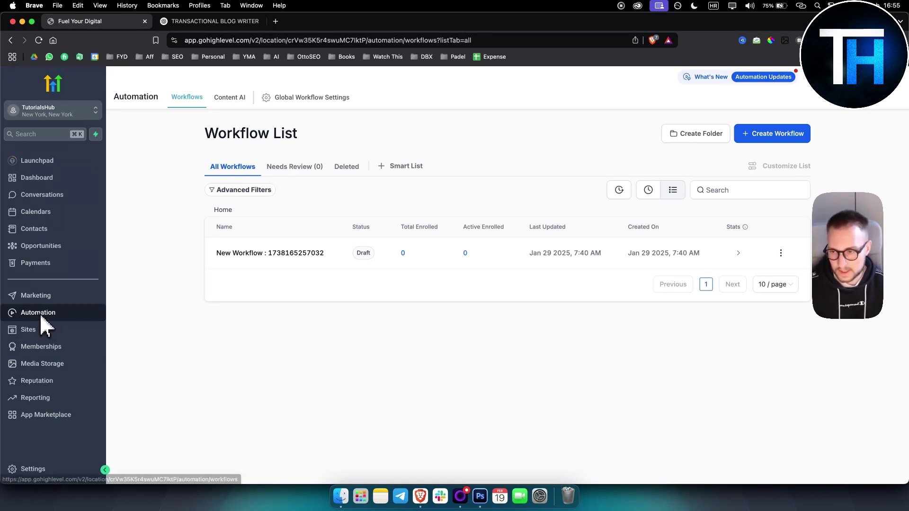
left_click(58, 111)
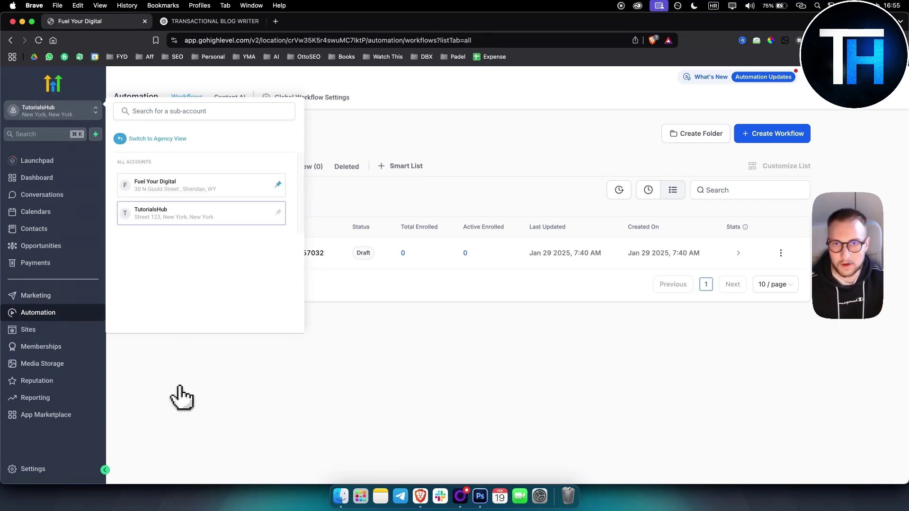
left_click(46, 113)
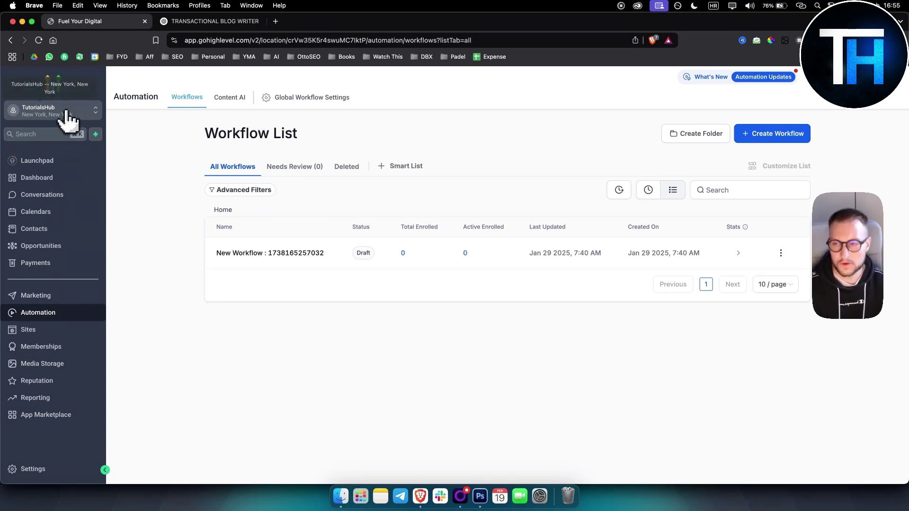
left_click(66, 110)
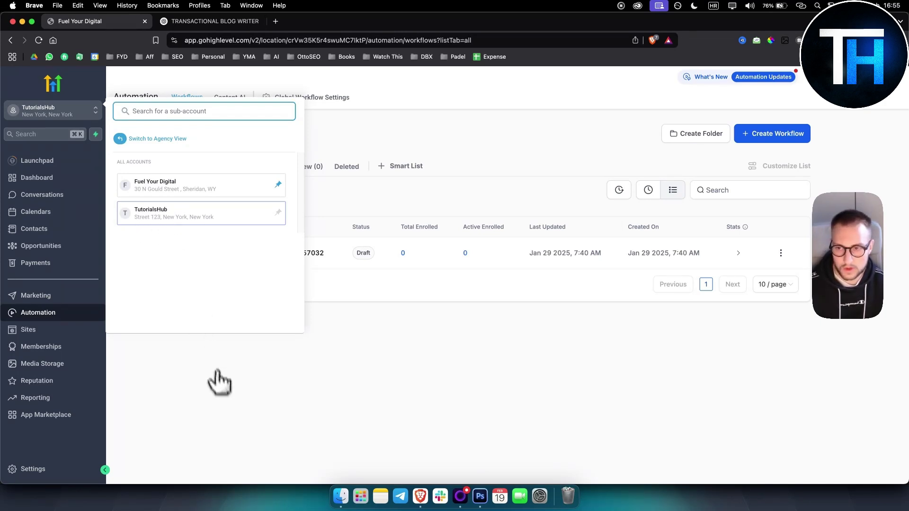
left_click(219, 386)
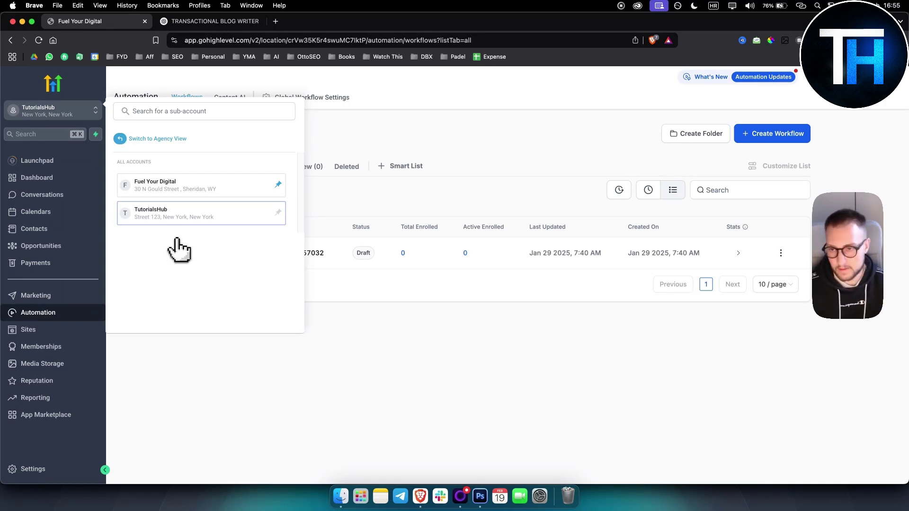
left_click(57, 109)
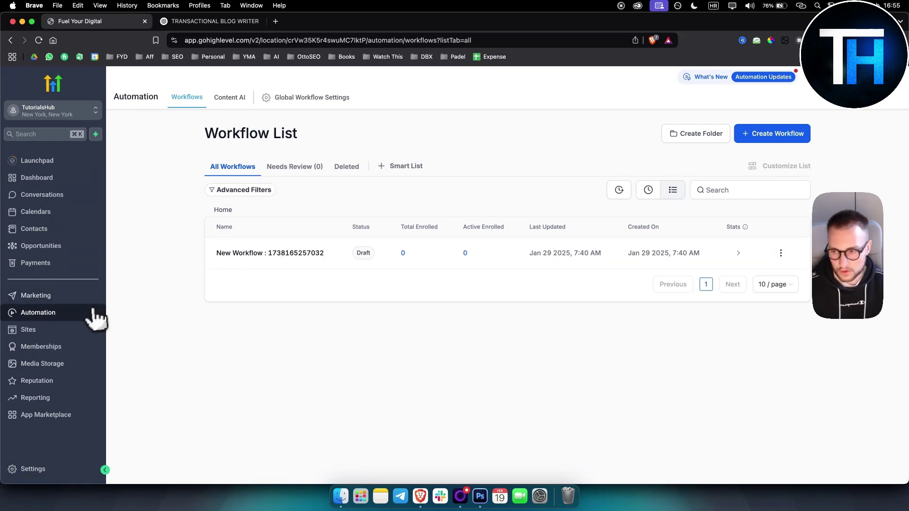
Start a new workflow from a recipe and scroll through the template cards.
left_click(777, 137)
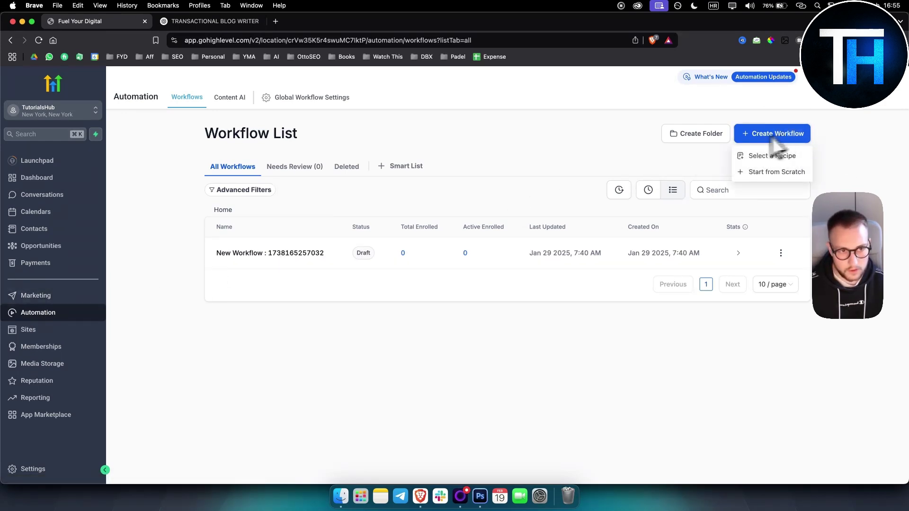
left_click(752, 157)
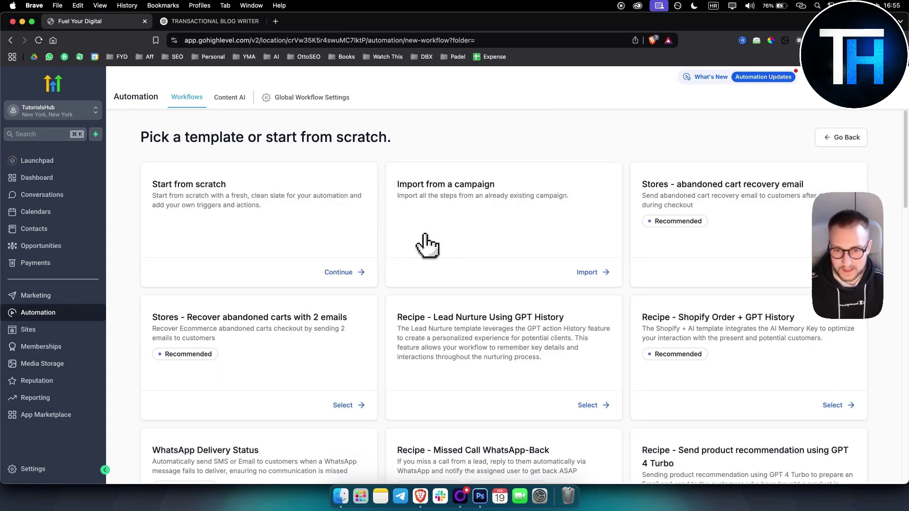
scroll(481, 265, "down", 2)
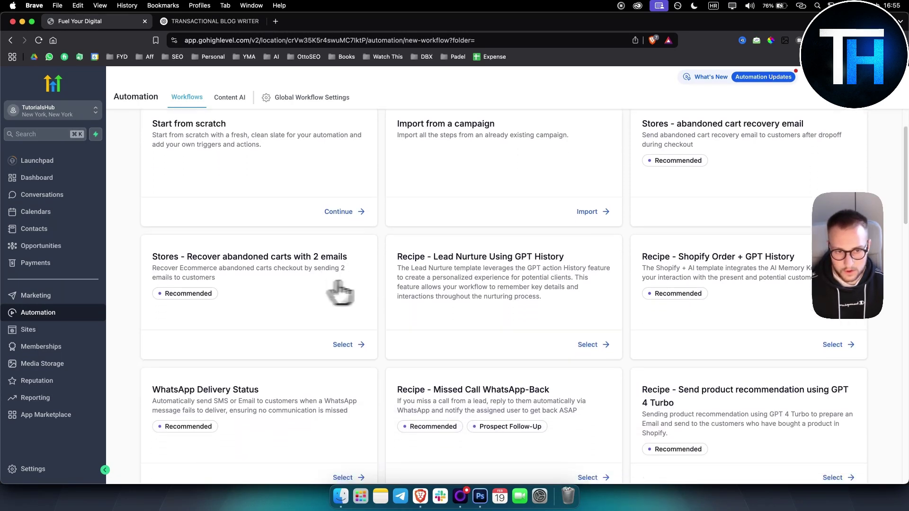
scroll(601, 290, "down", 2)
scroll(601, 290, "down", 6)
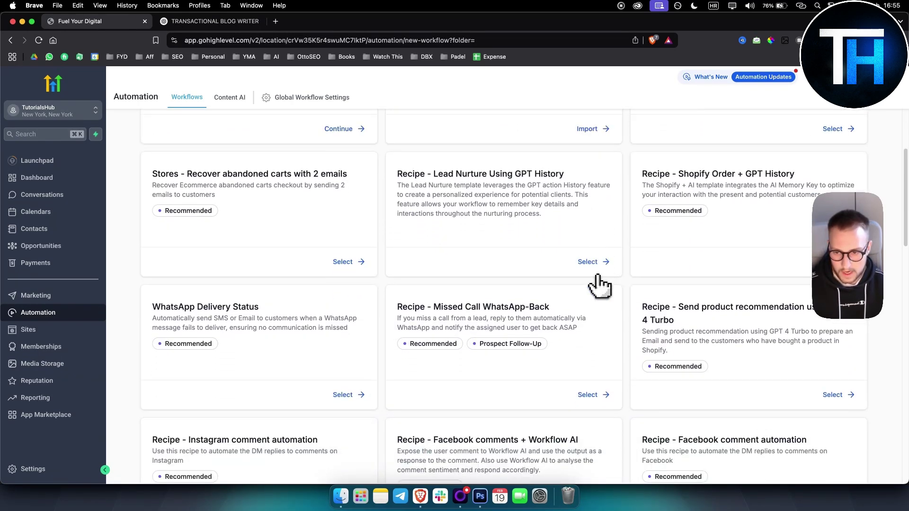
scroll(598, 286, "down", 5)
scroll(594, 288, "down", 10)
scroll(563, 308, "down", 5)
scroll(558, 307, "down", 3)
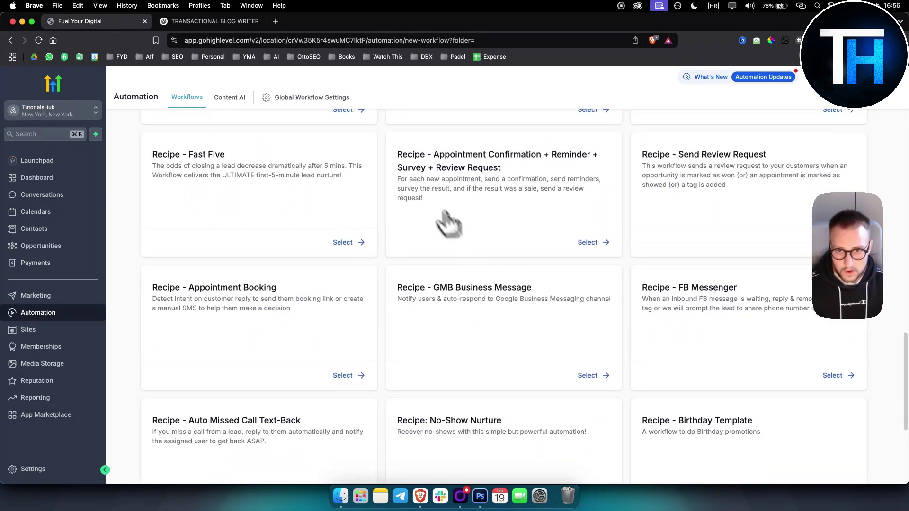
Highlight the Appointment Confirmation recipe title.
left_click_drag(398, 155, 513, 171)
triple_click(471, 172)
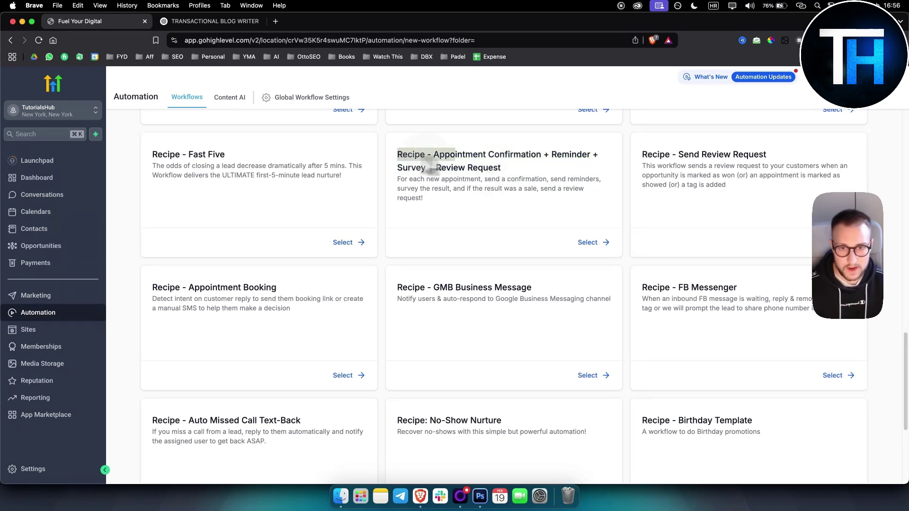
triple_click(507, 173)
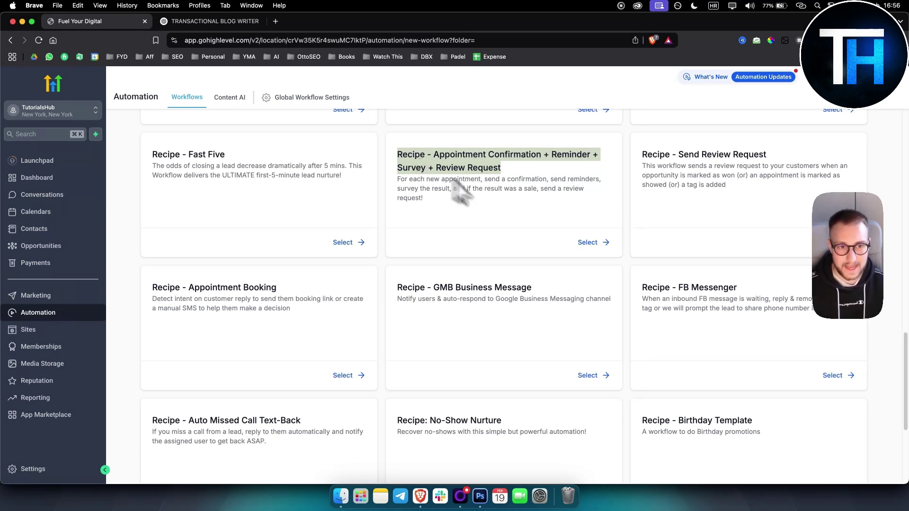
left_click(646, 174)
Highlight the Recipe - Send Review Request title.
left_click_drag(644, 154, 772, 158)
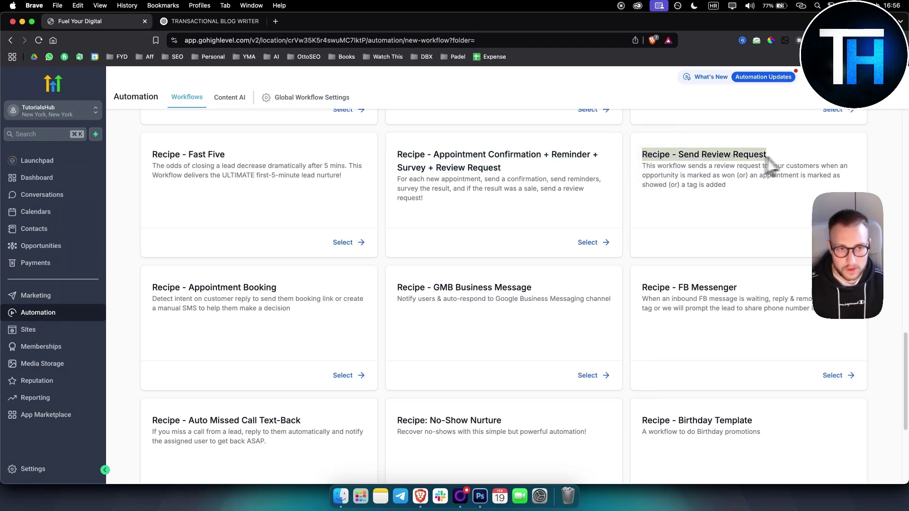
left_click_drag(678, 155, 792, 161)
left_click(710, 162)
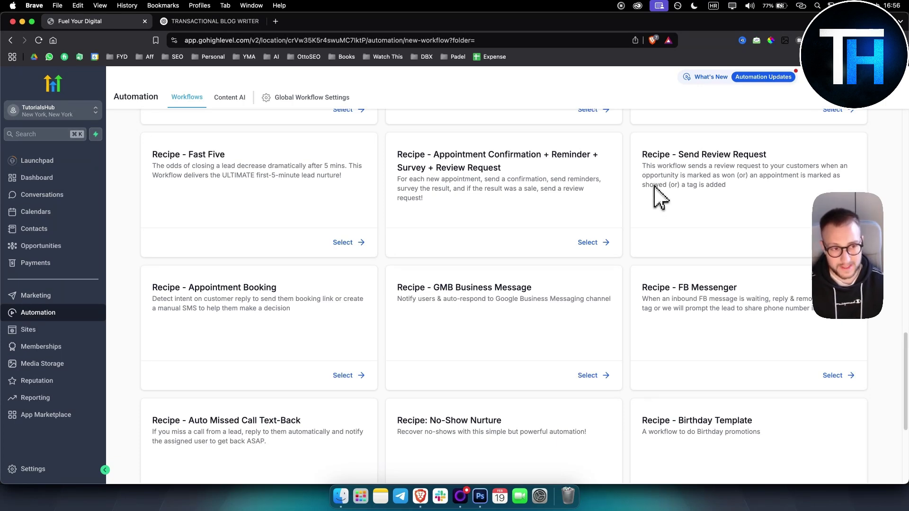
left_click_drag(643, 156, 782, 156)
left_click(782, 159)
left_click_drag(679, 155, 848, 166)
left_click(765, 162)
left_click_drag(680, 156, 803, 156)
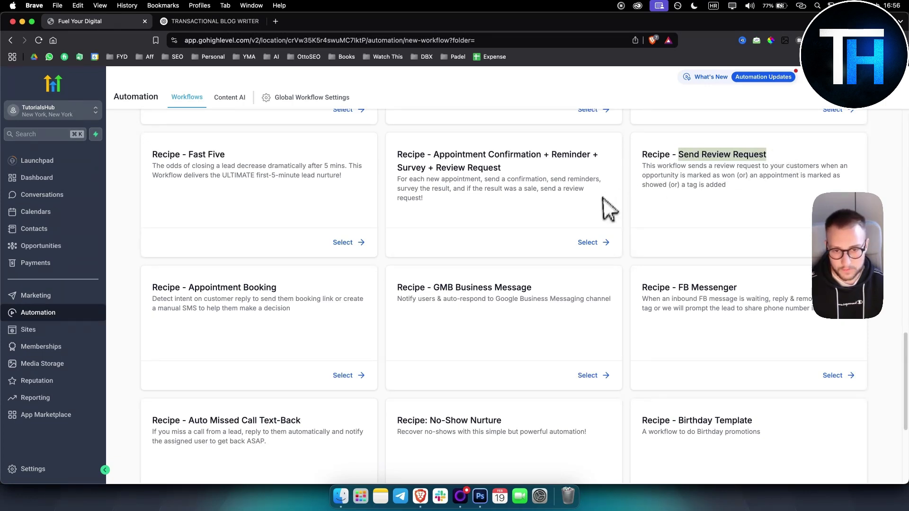
Review the Recipe - List Reactivation card's title and description, then select it.
scroll(426, 331, "down", 1)
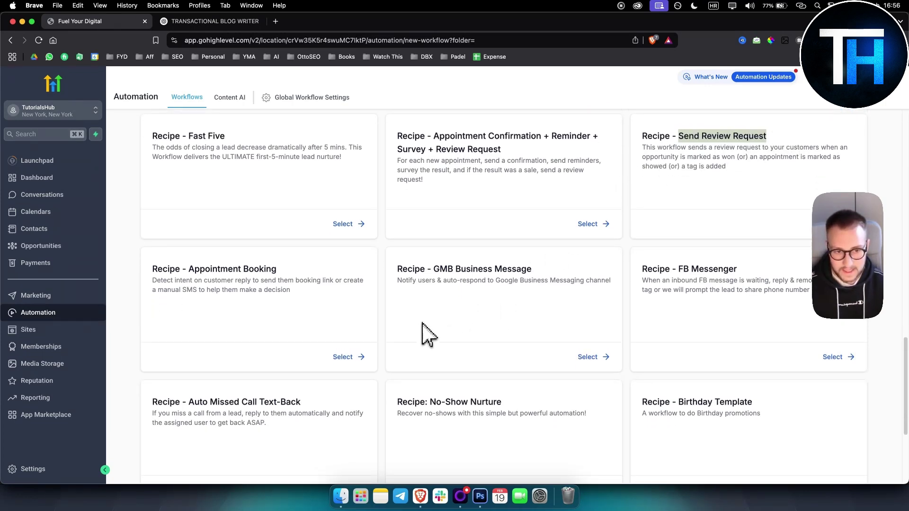
scroll(511, 317, "down", 5)
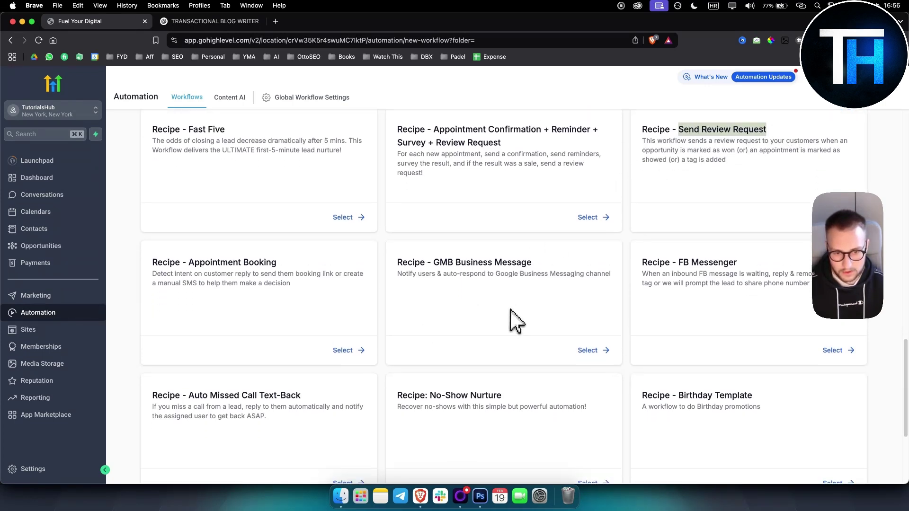
scroll(513, 320, "down", 5)
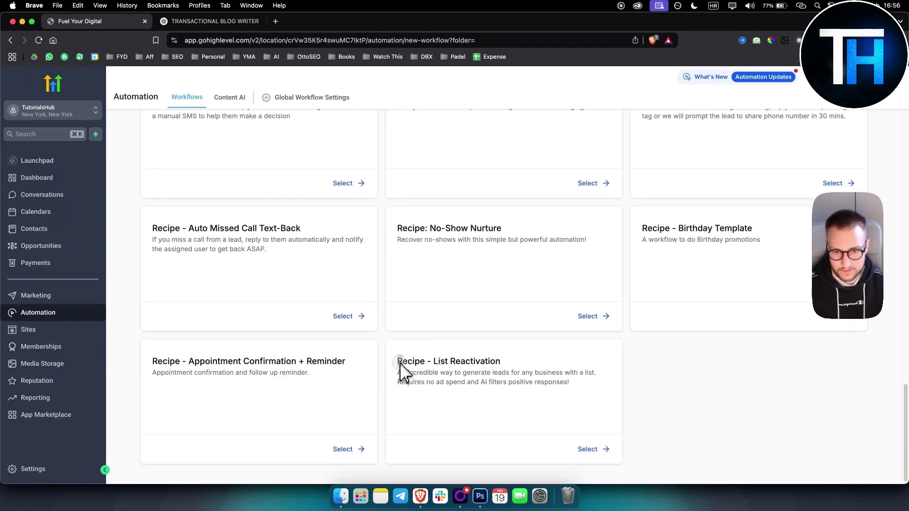
left_click_drag(398, 361, 521, 368)
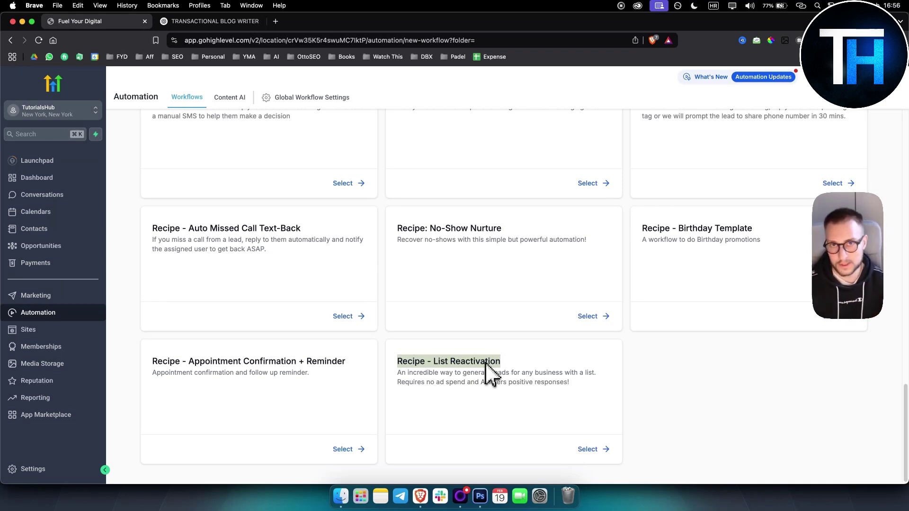
left_click(482, 393)
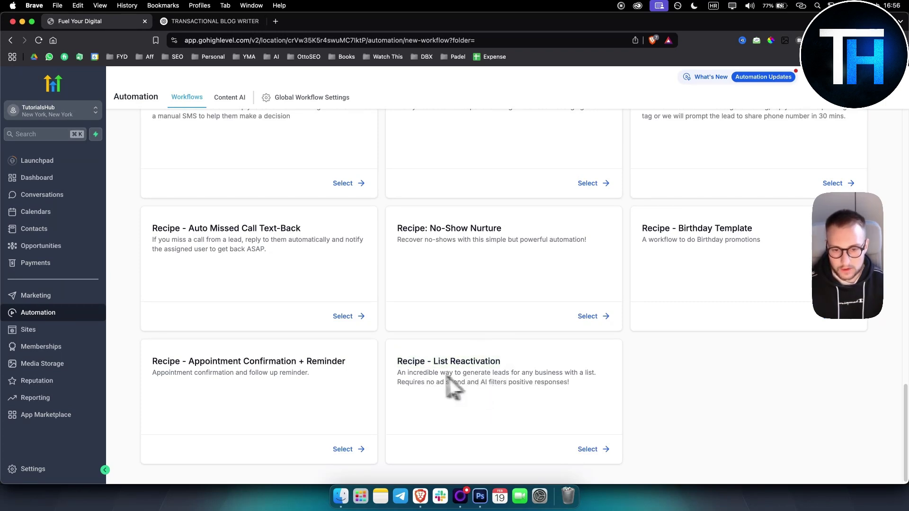
left_click_drag(398, 373, 574, 391)
left_click(578, 396)
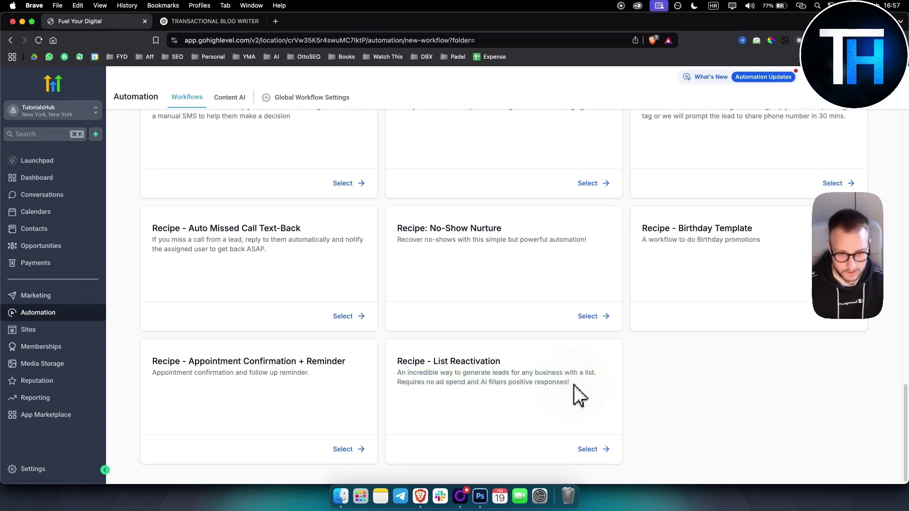
left_click(593, 449)
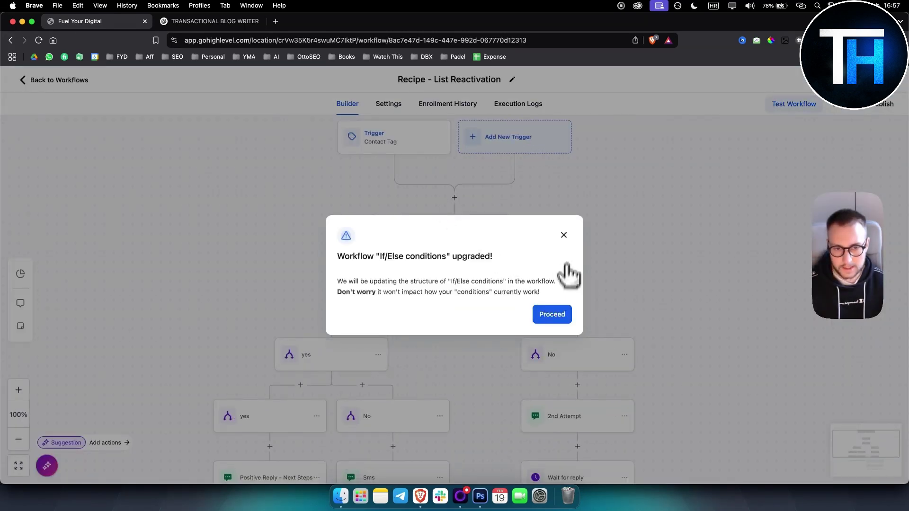
Dismiss the If/Else upgrade notice and save the Contact Tag trigger unchanged.
left_click(552, 314)
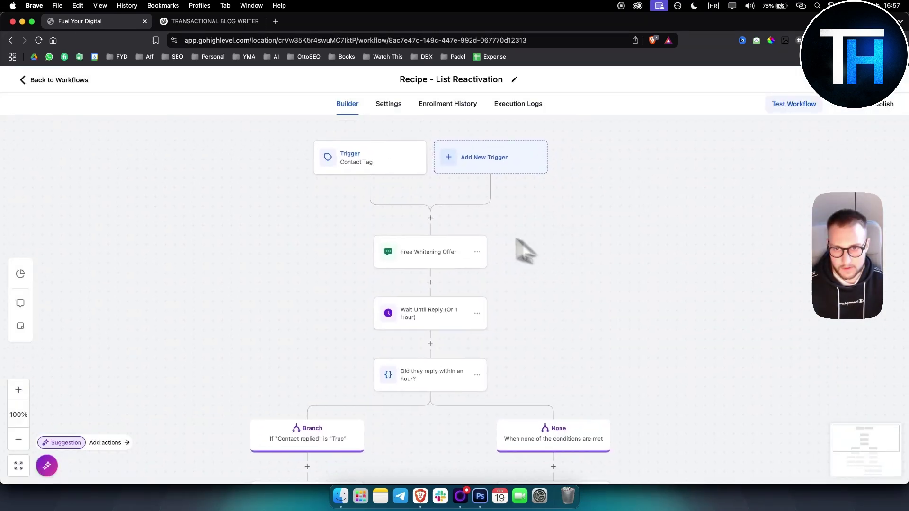
left_click(393, 168)
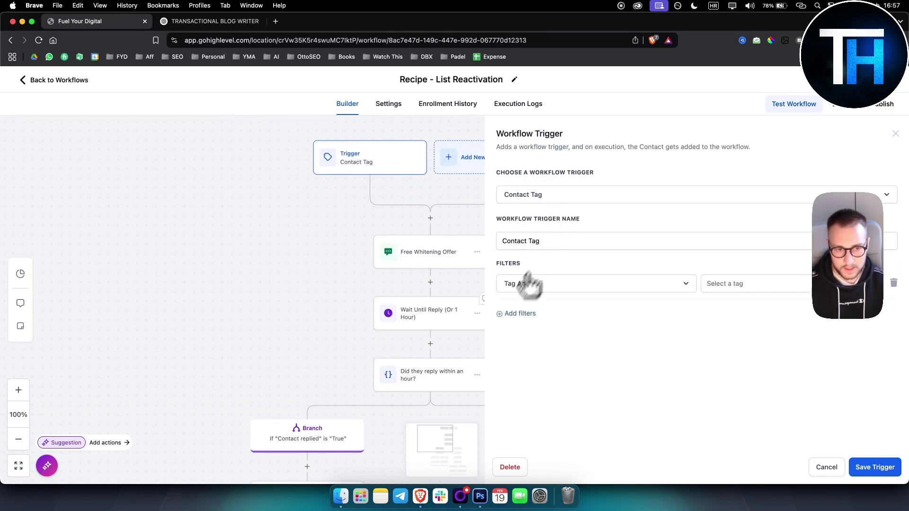
left_click(881, 469)
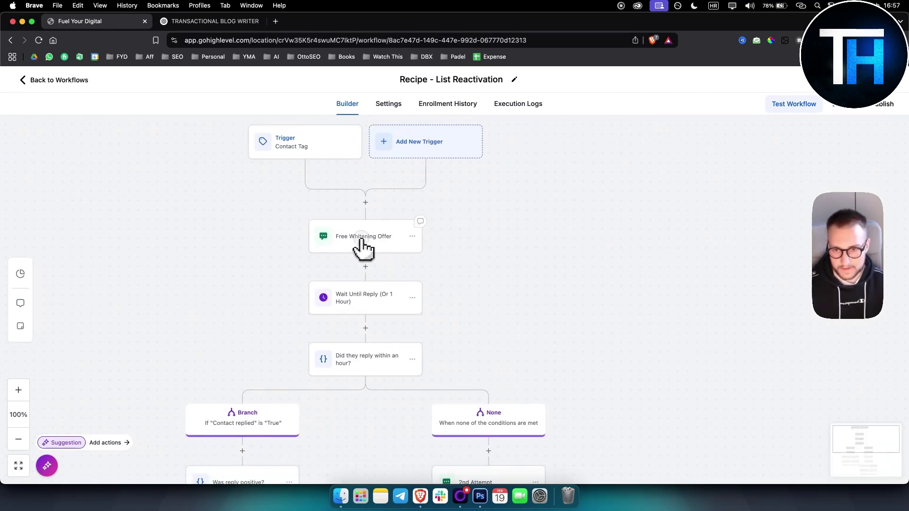
Review the Free Whitening Offer SMS text and save it.
left_click(362, 244)
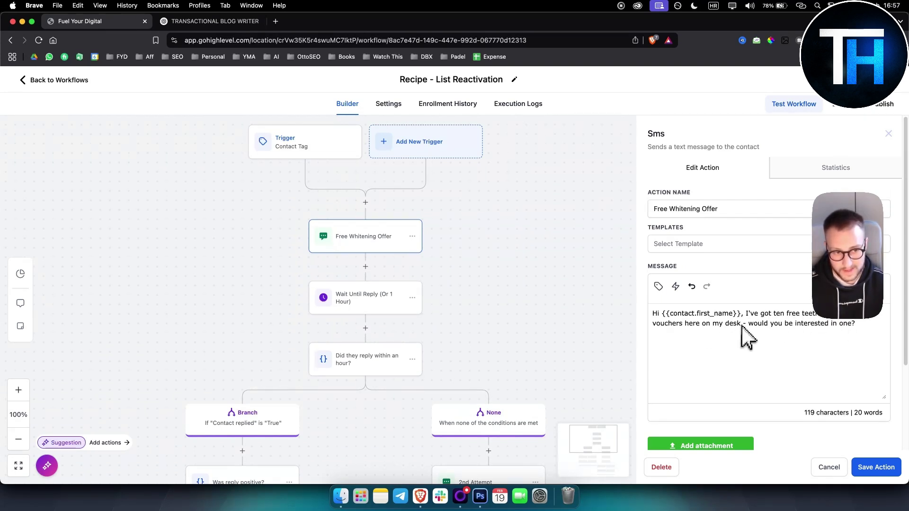
left_click_drag(743, 327, 897, 342)
left_click(866, 343)
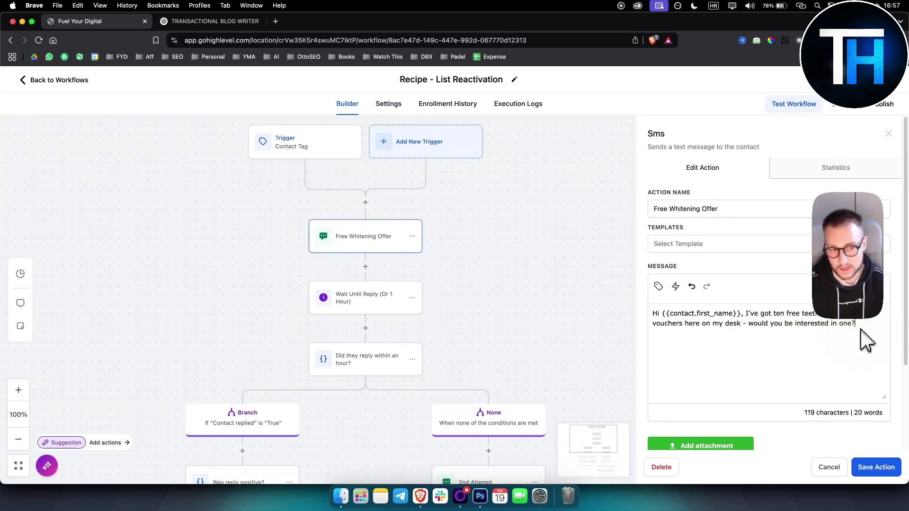
left_click(876, 467)
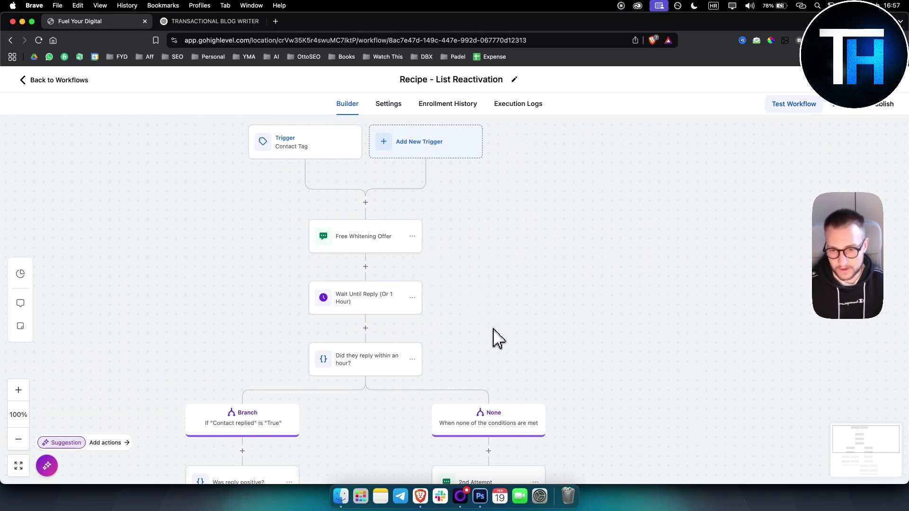
Save the one-hour Wait Until Reply step unchanged.
scroll(497, 339, "down", 2)
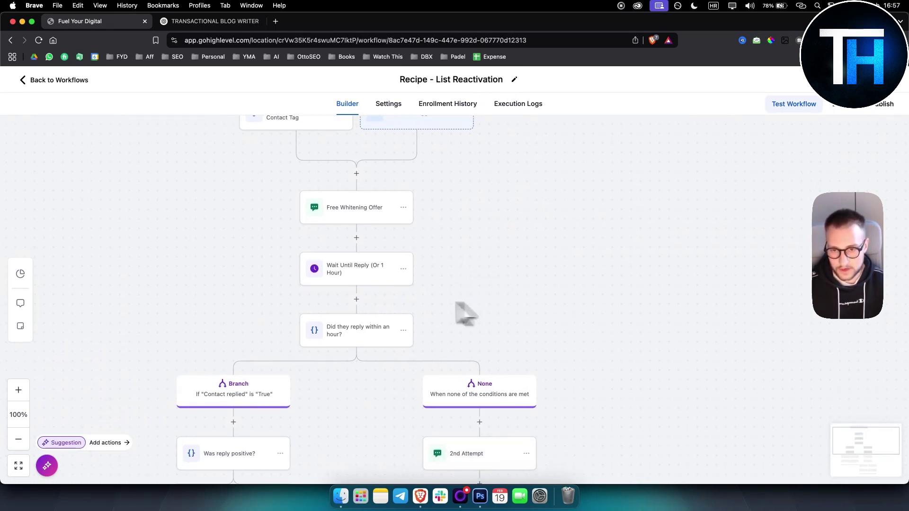
left_click(349, 270)
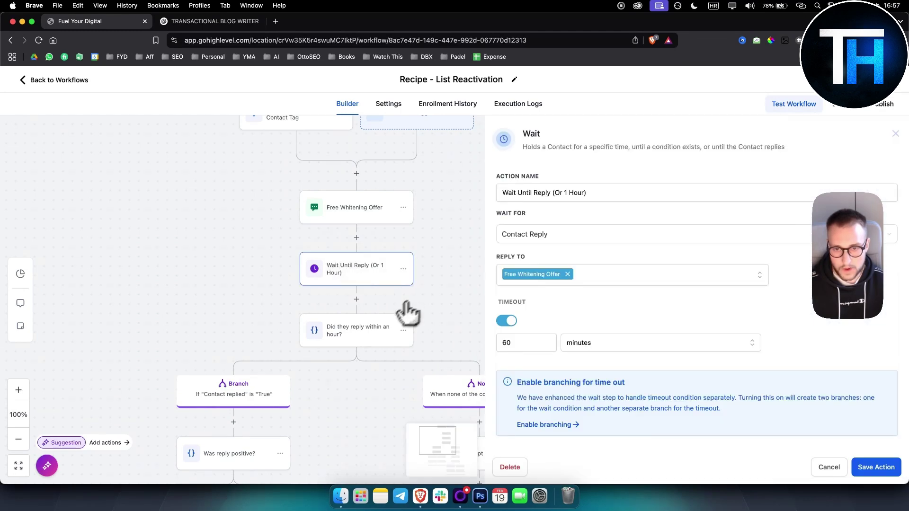
left_click(880, 469)
Review and save the Positive Reply - Next Steps message.
scroll(400, 369, "down", 5)
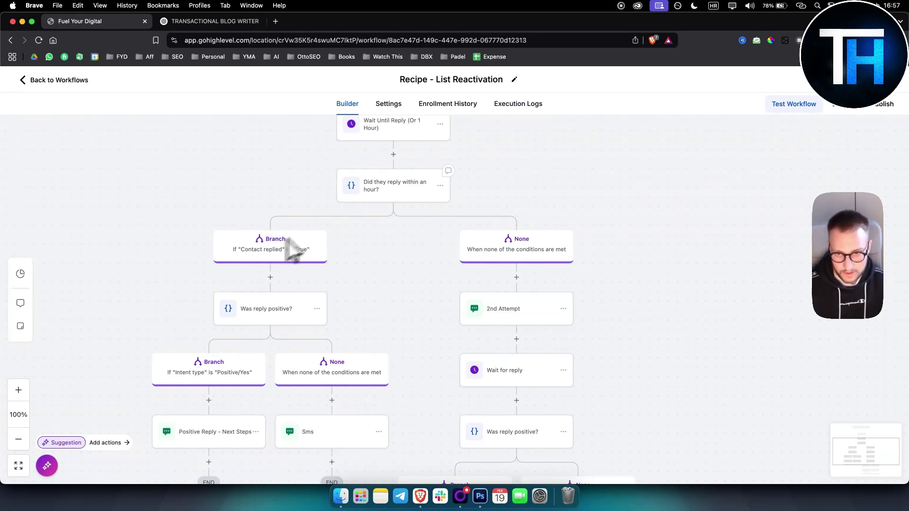
scroll(416, 365, "down", 4)
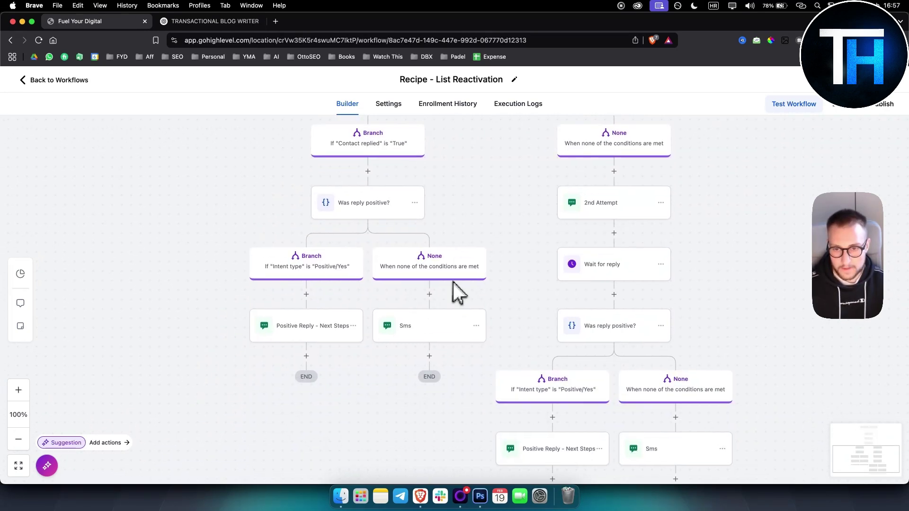
left_click(291, 339)
left_click_drag(776, 337, 650, 312)
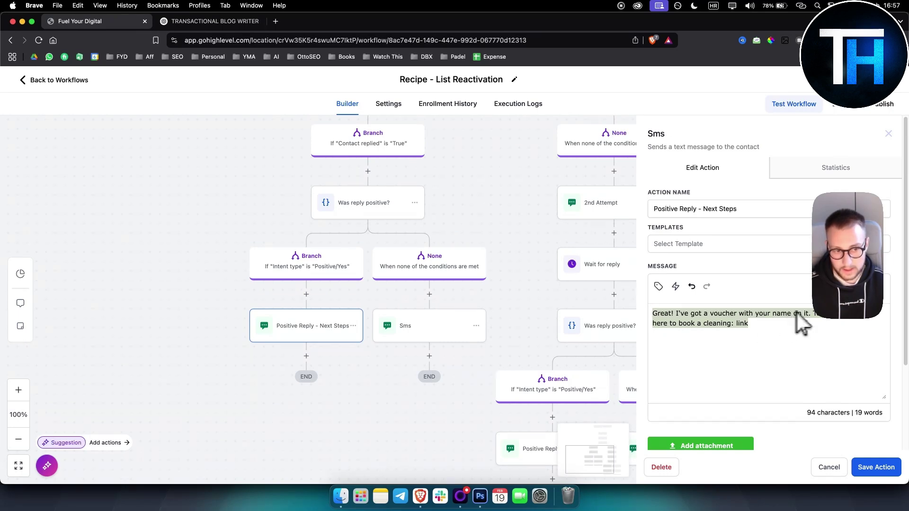
left_click(763, 330)
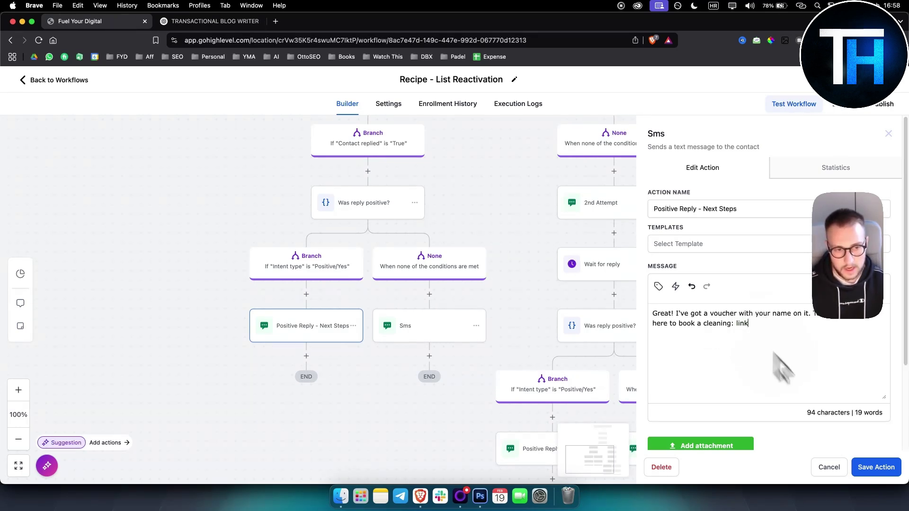
left_click(876, 468)
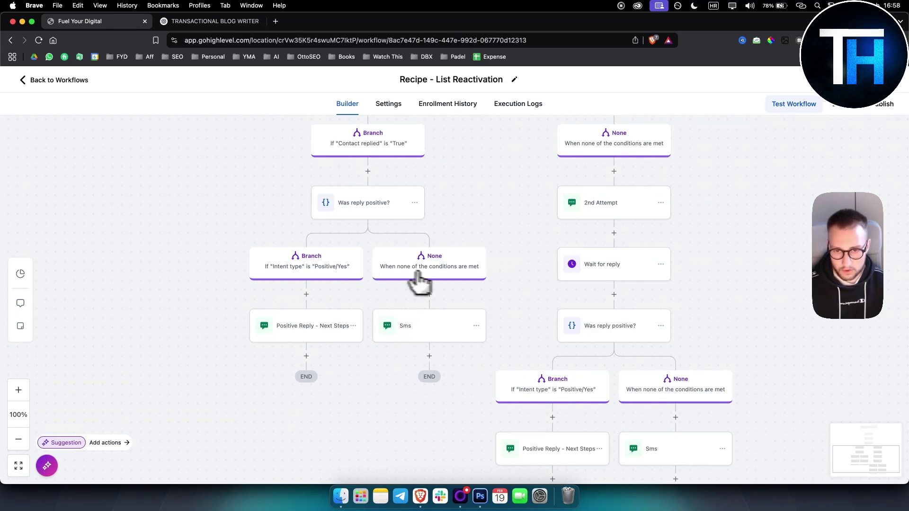
Review and save the No worries! fallback Sms message.
left_click(429, 328)
left_click_drag(692, 313, 649, 313)
left_click(877, 467)
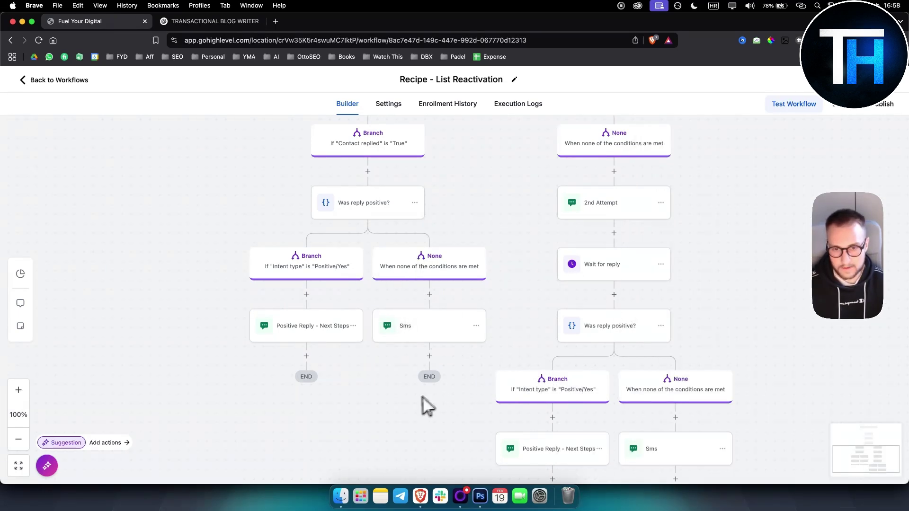
scroll(420, 405, "right", 3)
left_click_drag(453, 318, 361, 361)
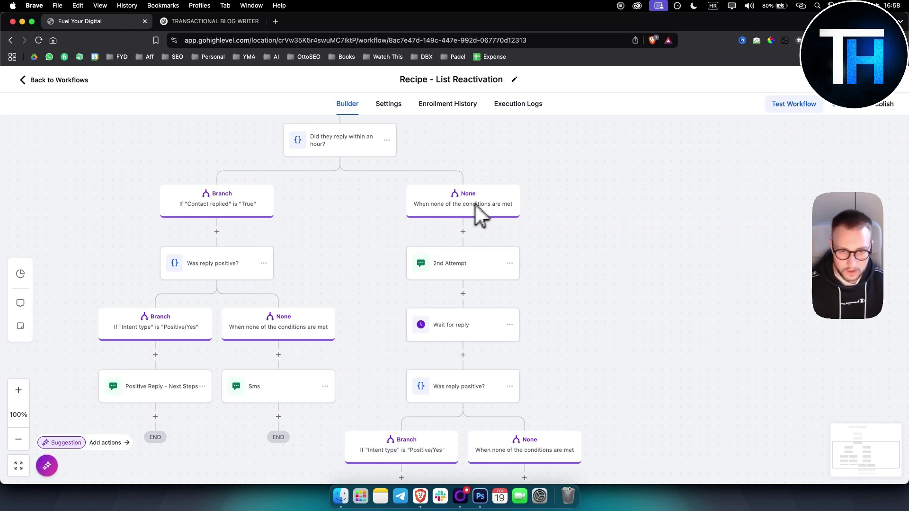
Review and save the 2nd Attempt follow-up message and its Wait for reply step.
scroll(386, 239, "up", 2)
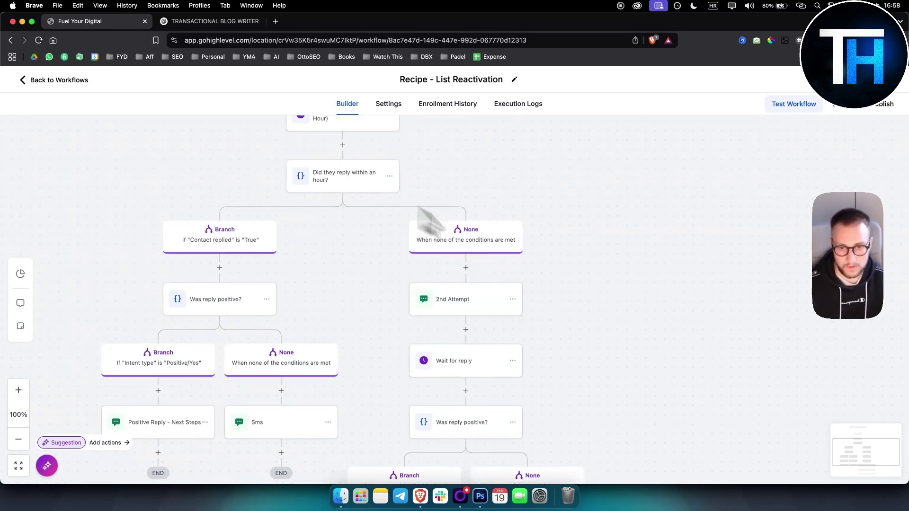
scroll(578, 377, "down", 3)
left_click(456, 258)
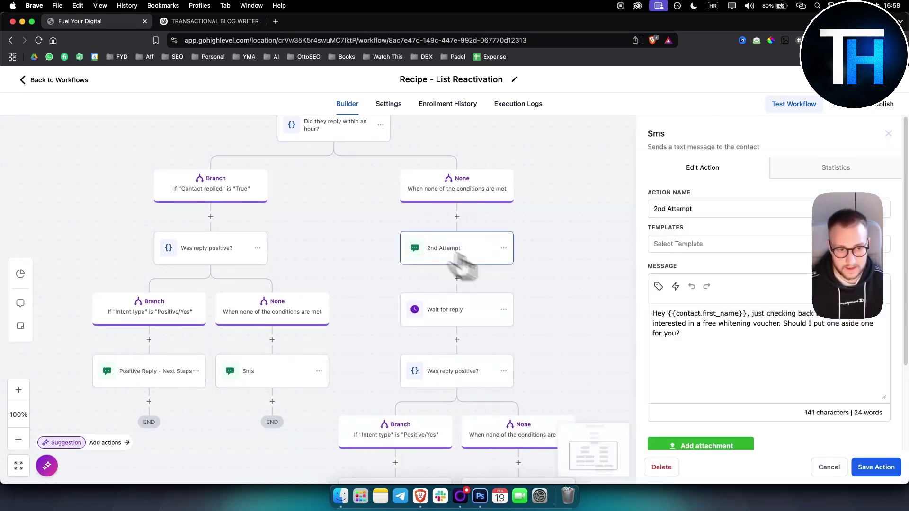
left_click_drag(738, 371, 618, 304)
left_click(748, 357)
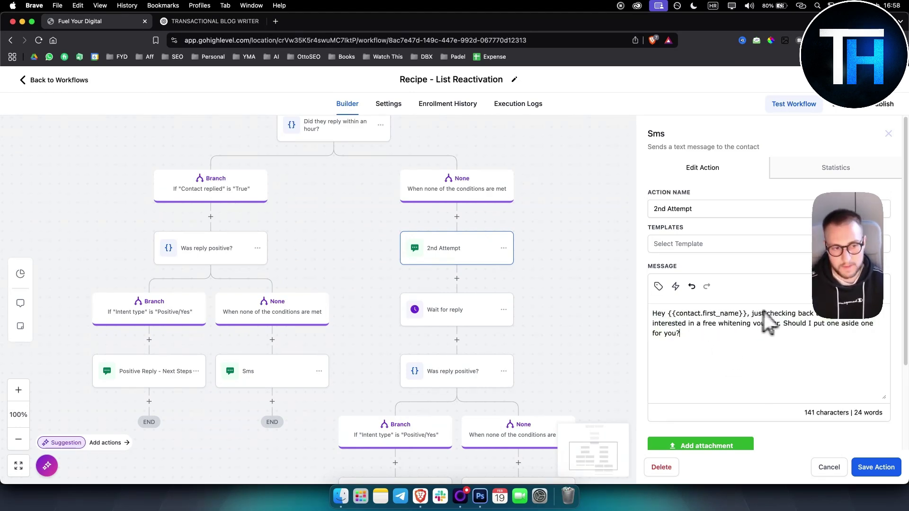
left_click_drag(728, 343, 640, 315)
left_click(713, 337)
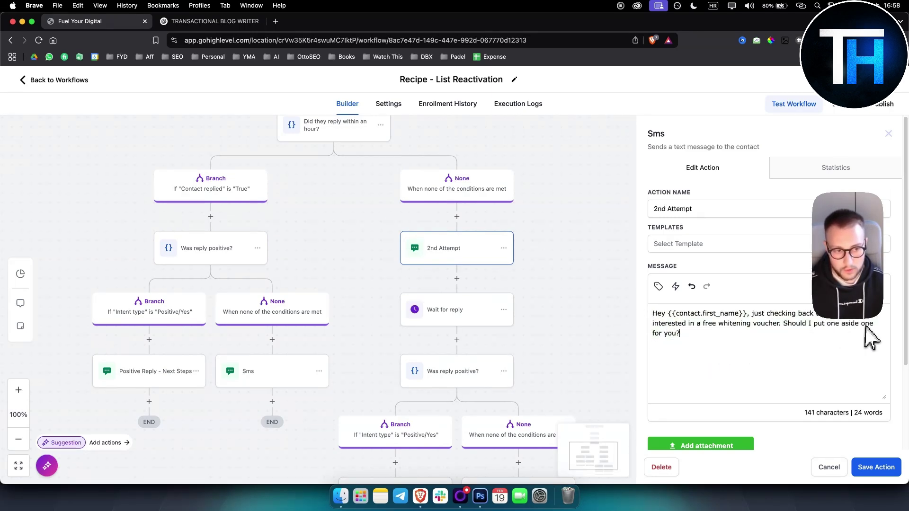
left_click(875, 467)
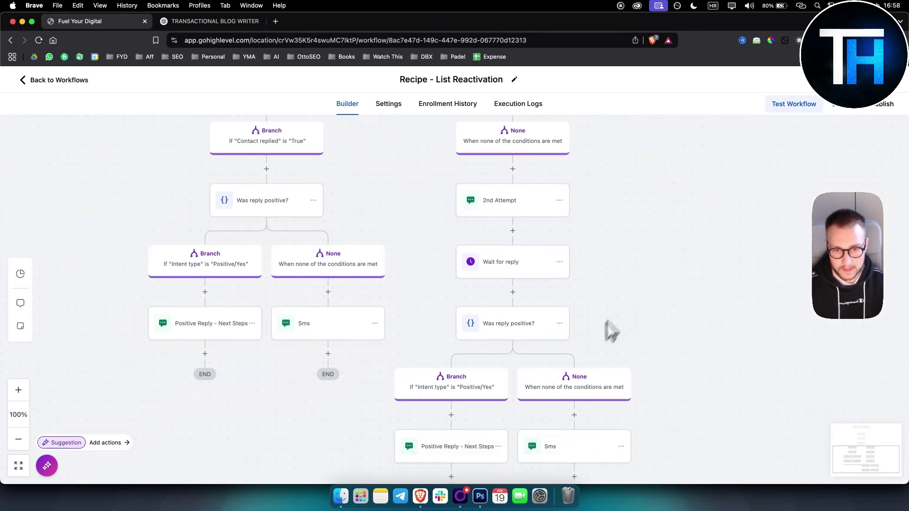
left_click(516, 267)
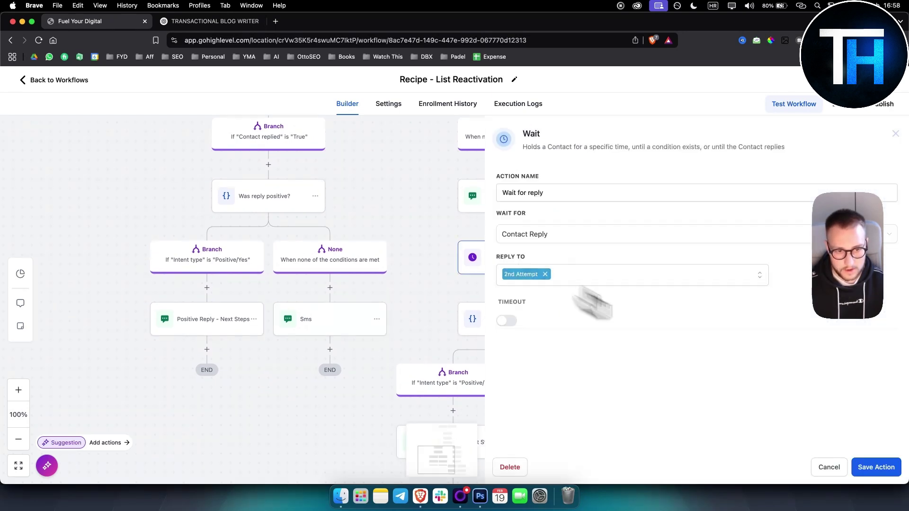
left_click(880, 468)
Close the second branch's positive reply unchanged and save its No worries! message.
scroll(681, 414, "down", 3)
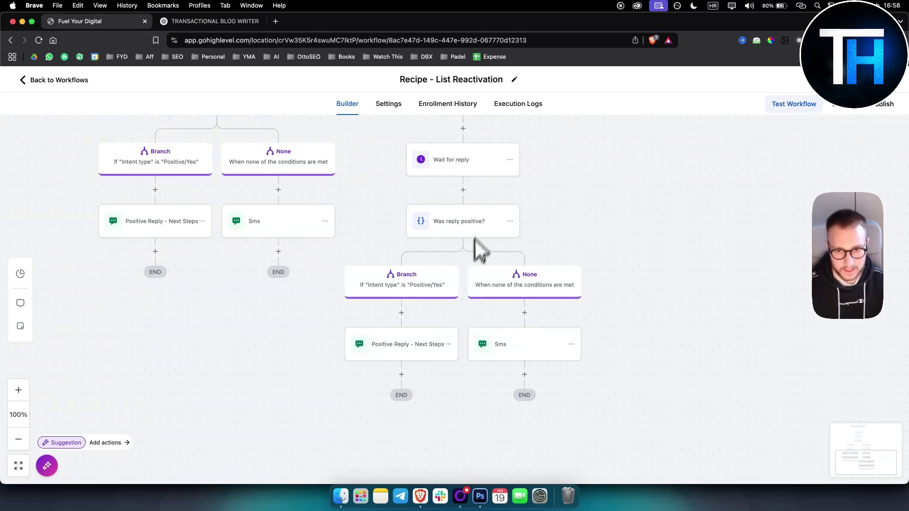
left_click(427, 346)
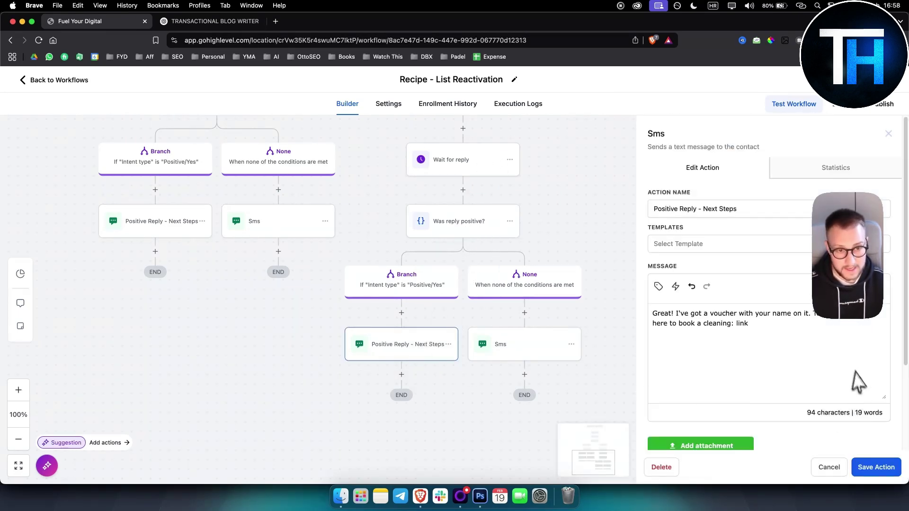
key("super+a")
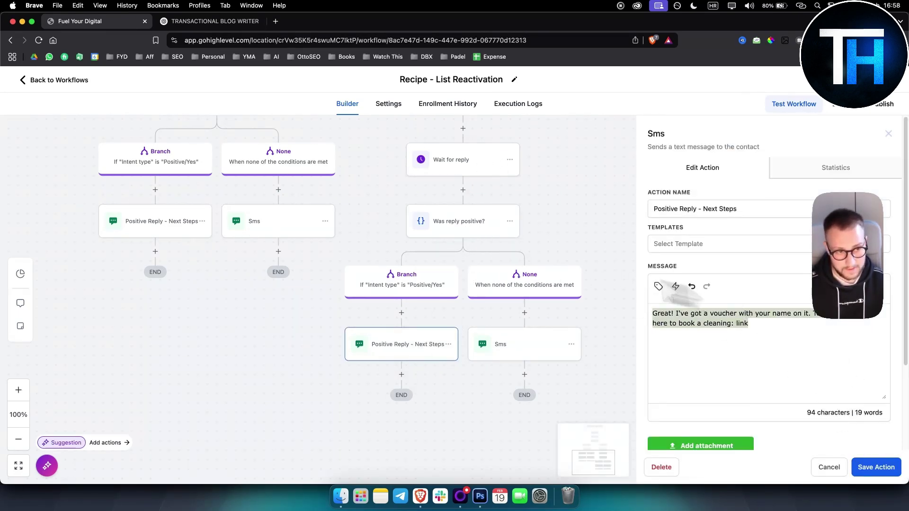
left_click(826, 466)
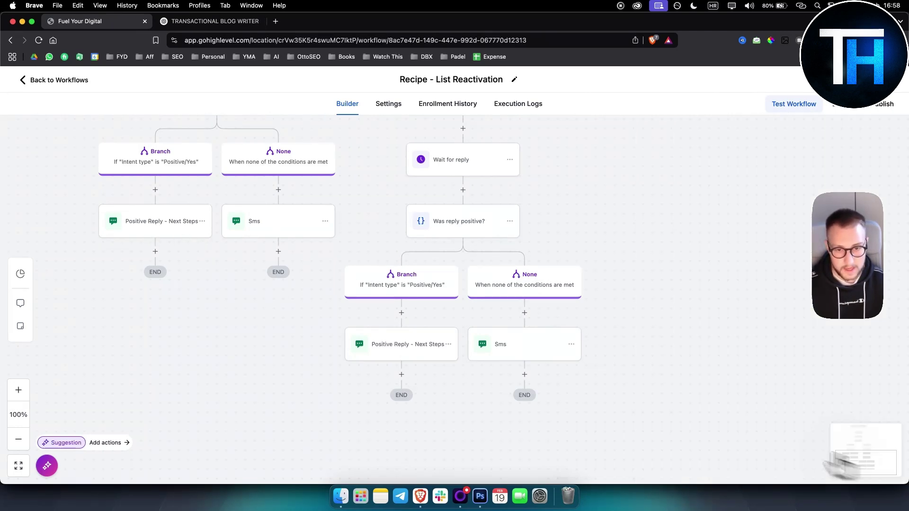
left_click(507, 350)
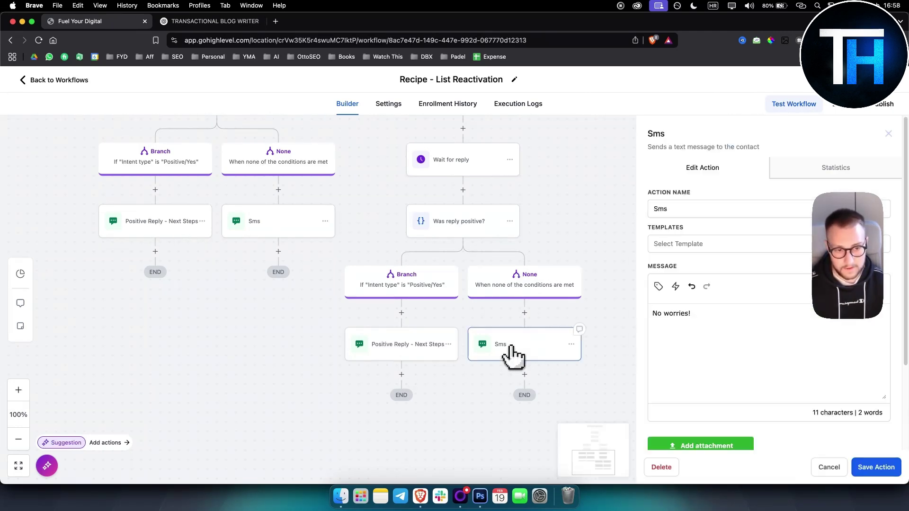
left_click(875, 467)
scroll(574, 361, "up", 8)
scroll(525, 262, "up", 10)
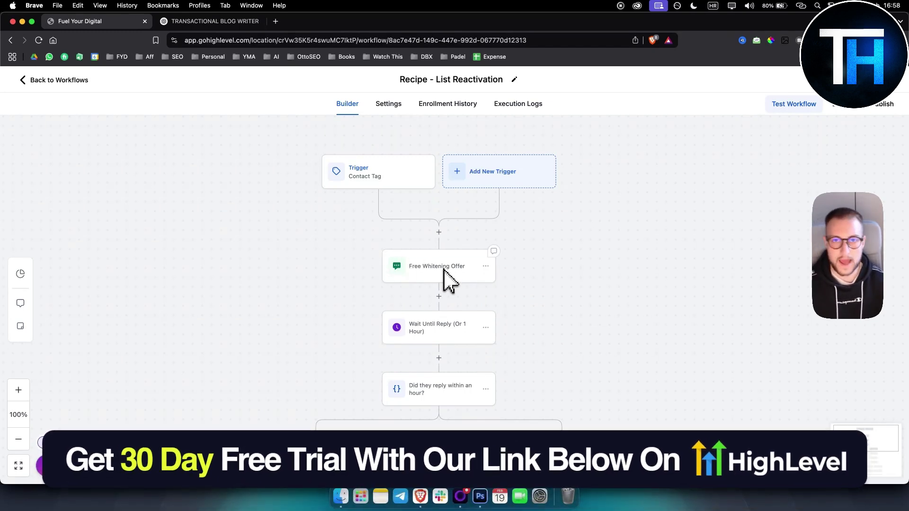
Leave the List Reactivation workflow unsaved and open Settings > Voice AI Agents.
left_click(42, 80)
left_click(552, 304)
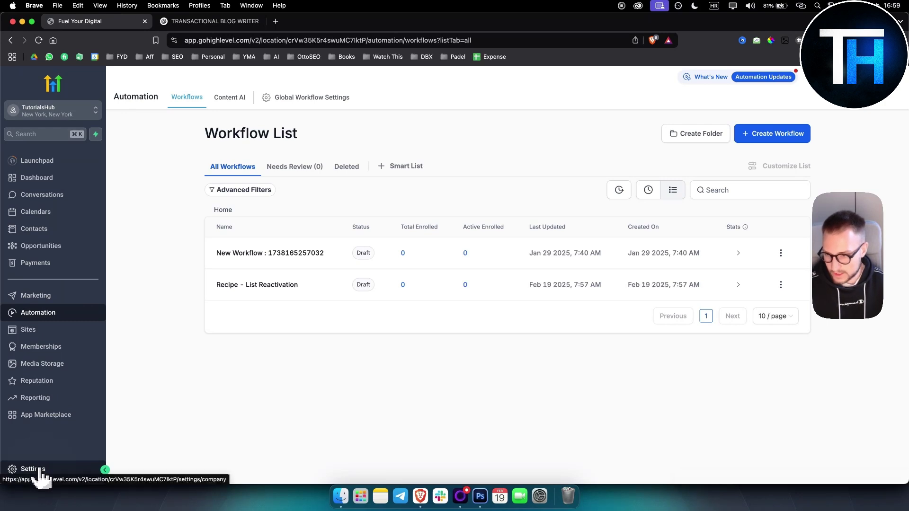
left_click(41, 469)
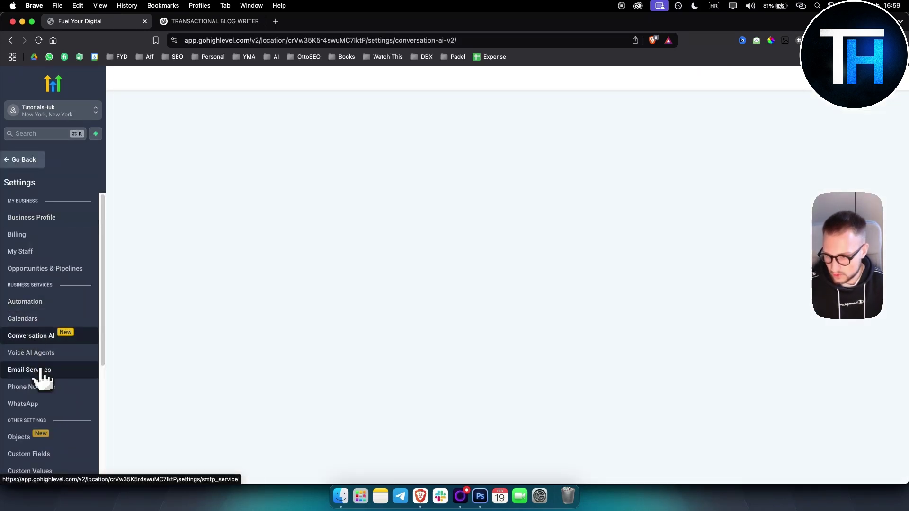
left_click(31, 353)
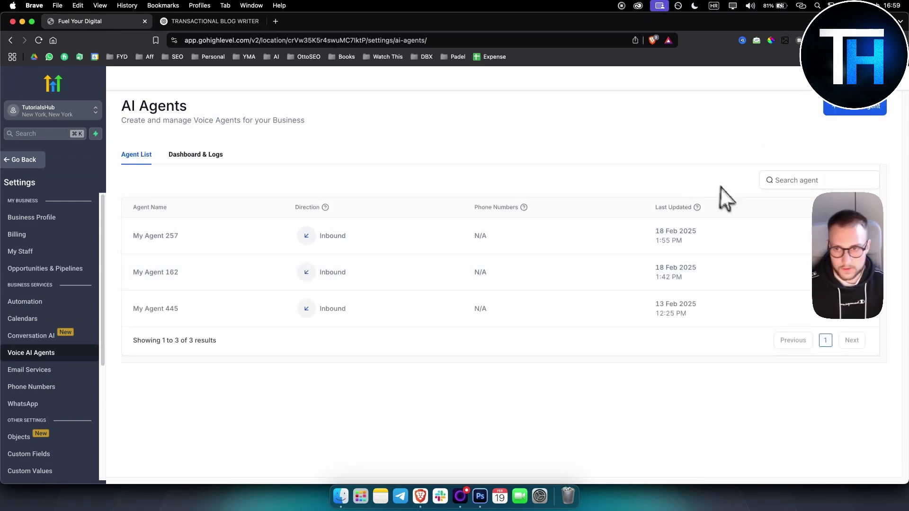
Start a new voice agent and review its name My Agent 688 and business TutorialsHub.
left_click(862, 113)
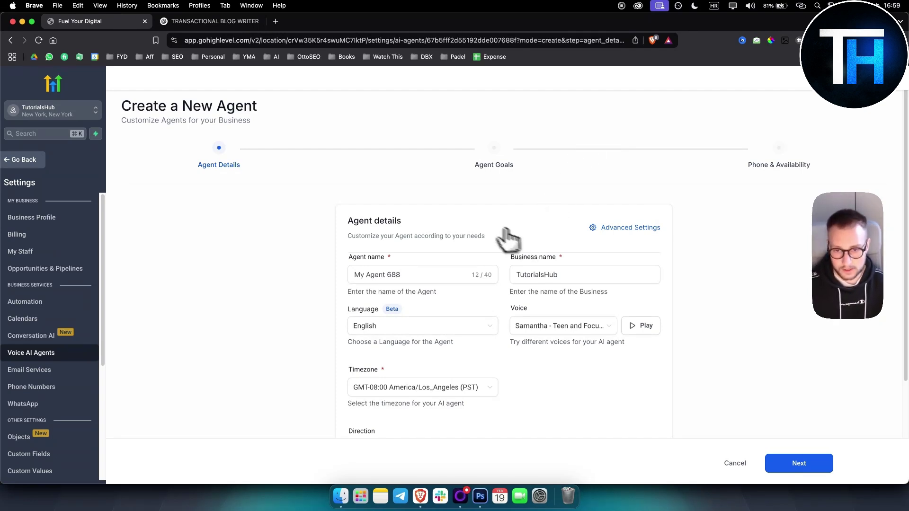
left_click_drag(425, 276, 352, 280)
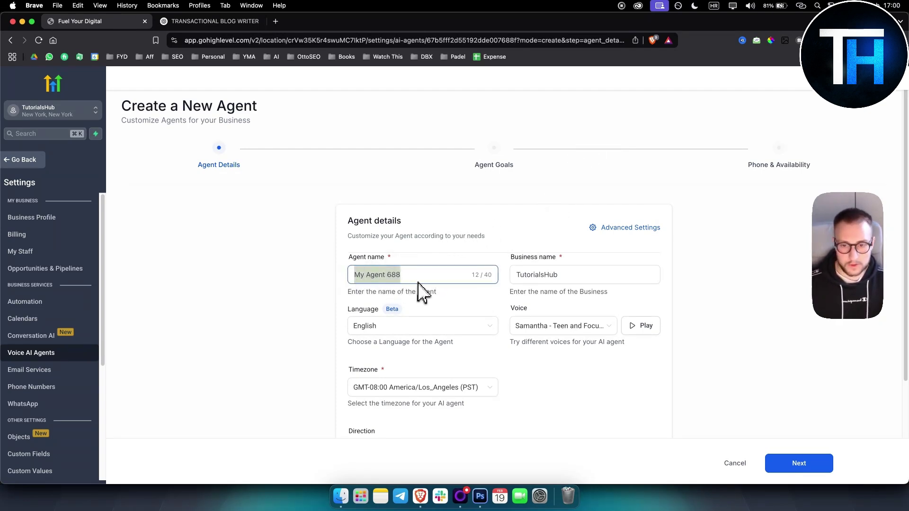
key("Right")
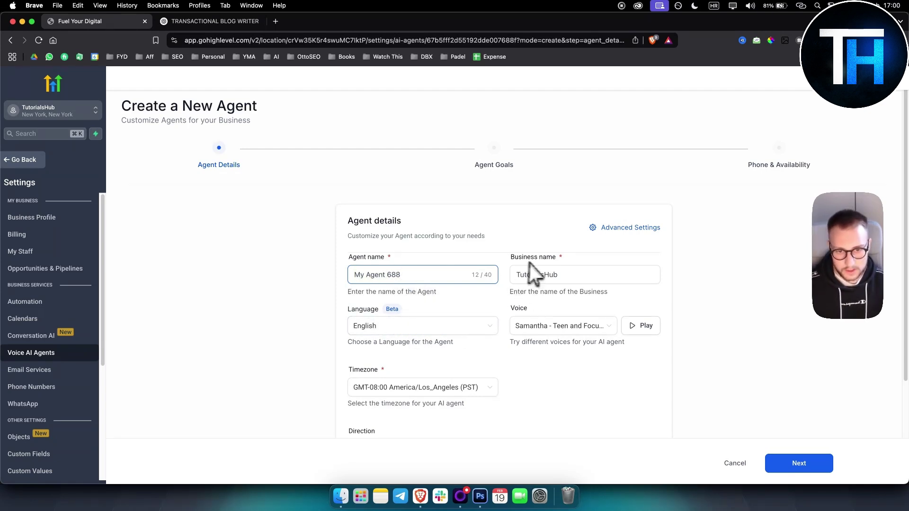
double_click(598, 277)
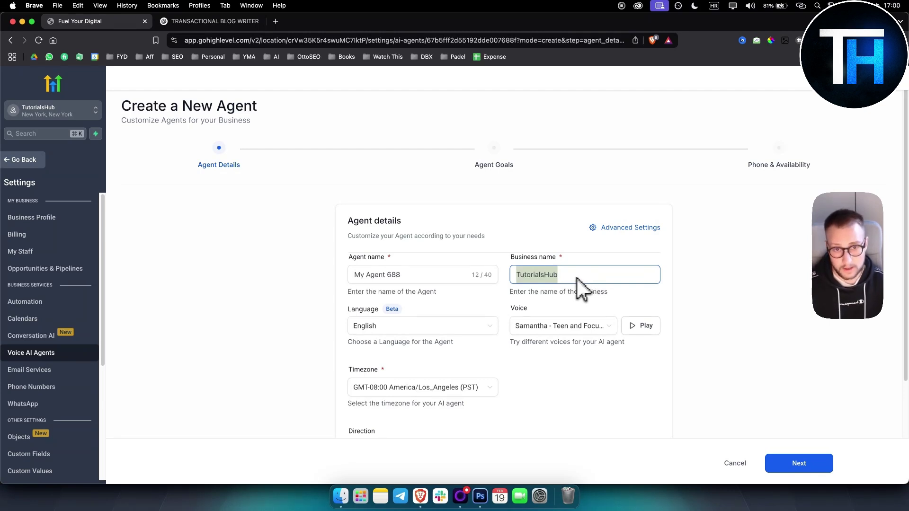
double_click(562, 308)
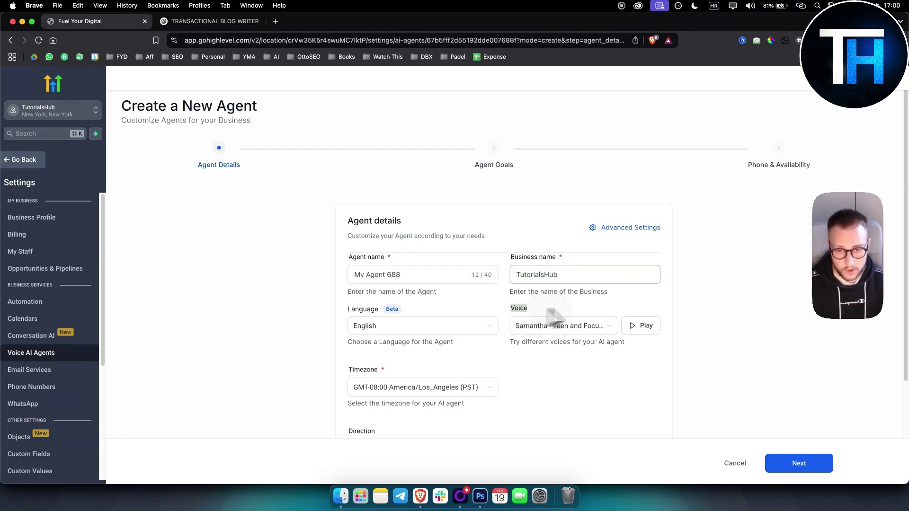
left_click(531, 314)
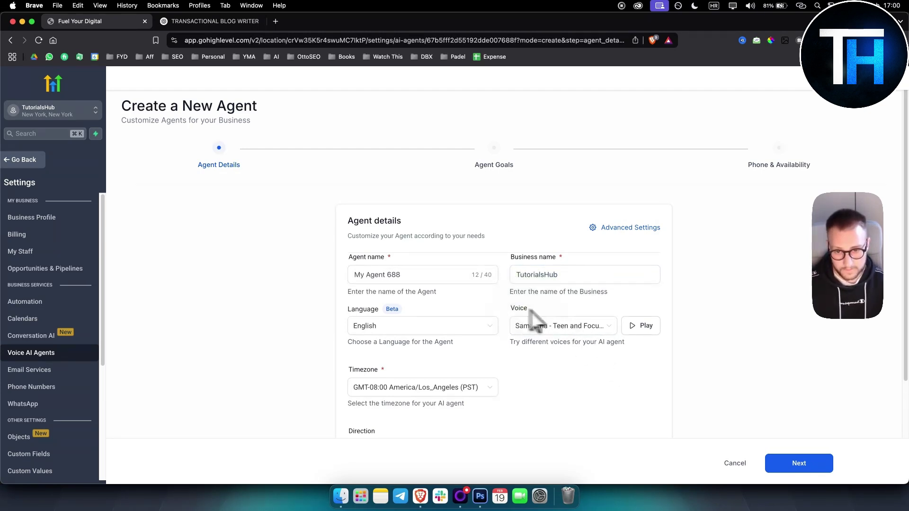
Preview the Samantha voice and browse the available agent voices.
left_click(645, 327)
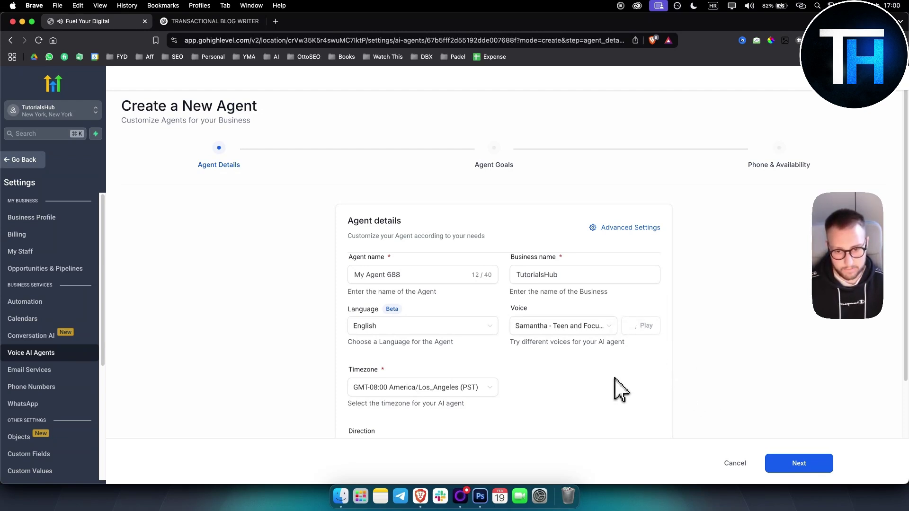
left_click(565, 331)
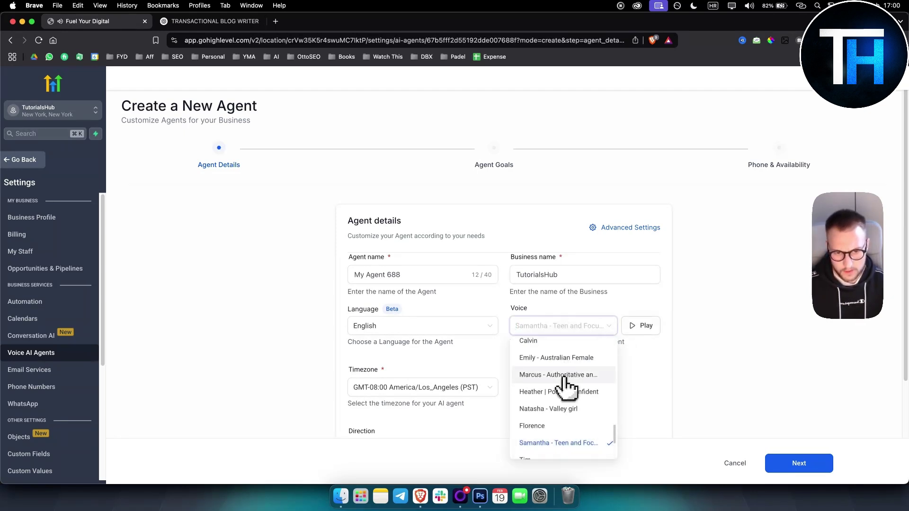
scroll(582, 384, "down", 2)
scroll(654, 399, "down", 3)
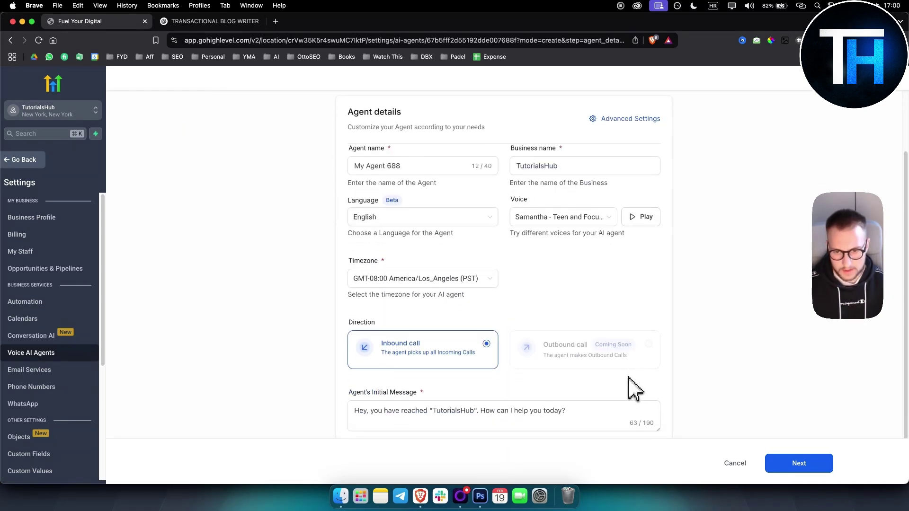
scroll(412, 365, "down", 1)
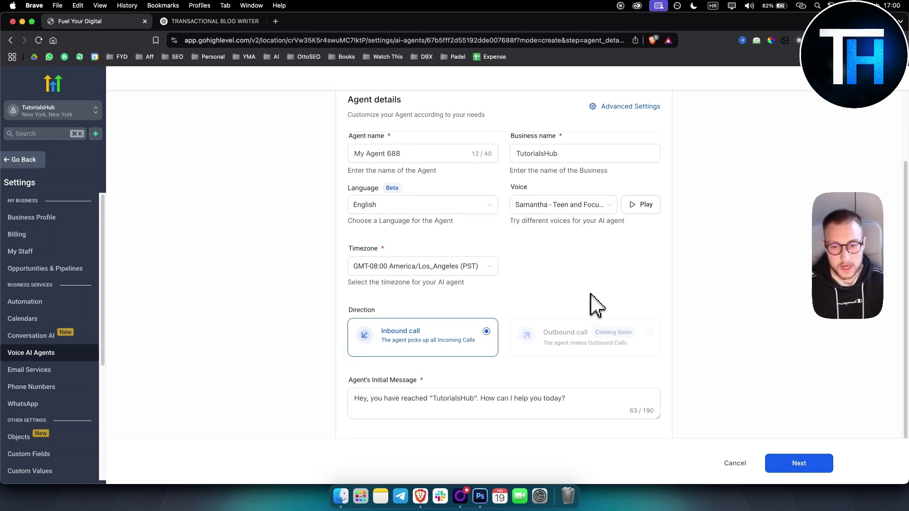
scroll(580, 306, "down", 1)
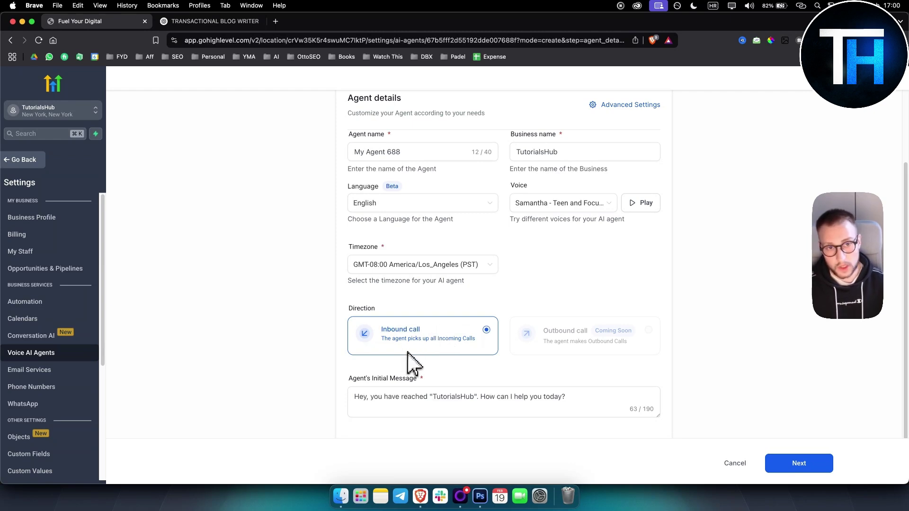
Review the initial greeting message and proceed to Agent Goals.
left_click(362, 396)
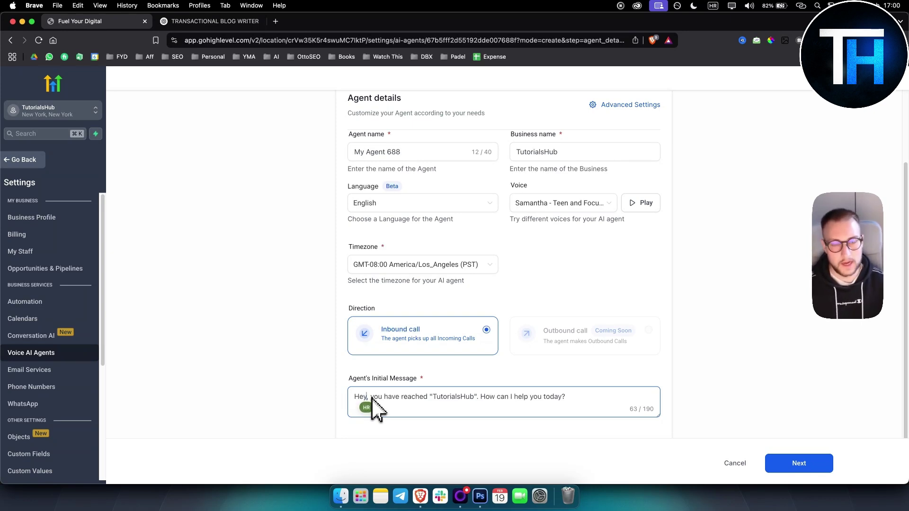
left_click_drag(568, 410, 274, 406)
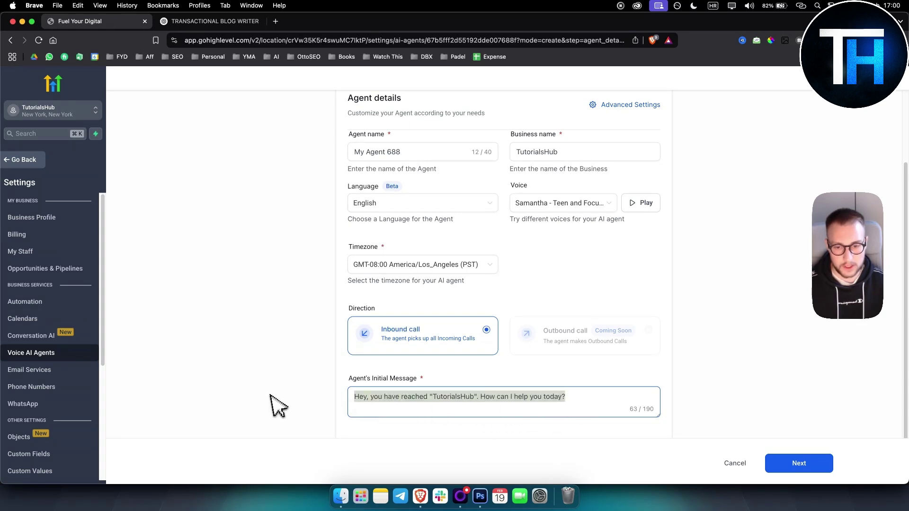
left_click(777, 466)
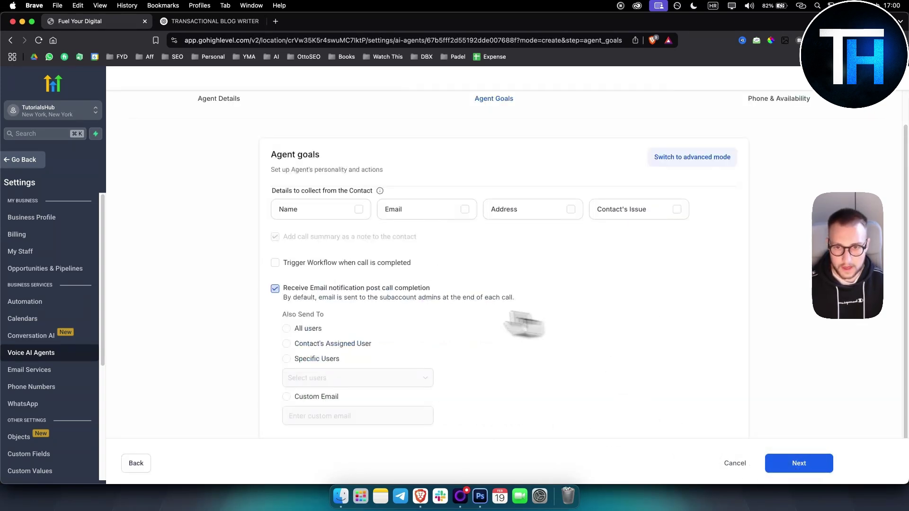
Switch Agent Goals to advanced mode and read through the full inbound-call prompt.
left_click(695, 159)
left_click(653, 272)
scroll(545, 272, "down", 1)
scroll(402, 284, "up", 1)
scroll(355, 284, "down", 10)
scroll(345, 289, "up", 15)
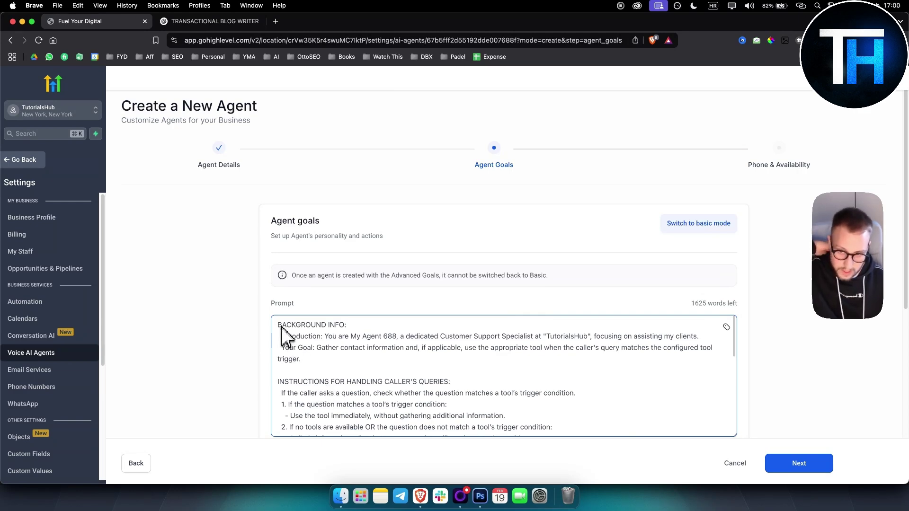
key("super+a")
scroll(379, 331, "down", 10)
scroll(474, 369, "up", 3)
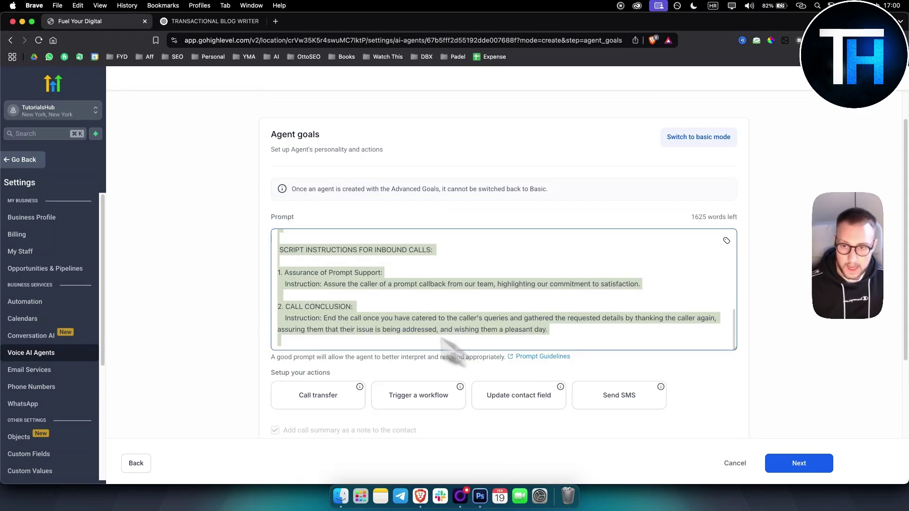
scroll(313, 292, "up", 1)
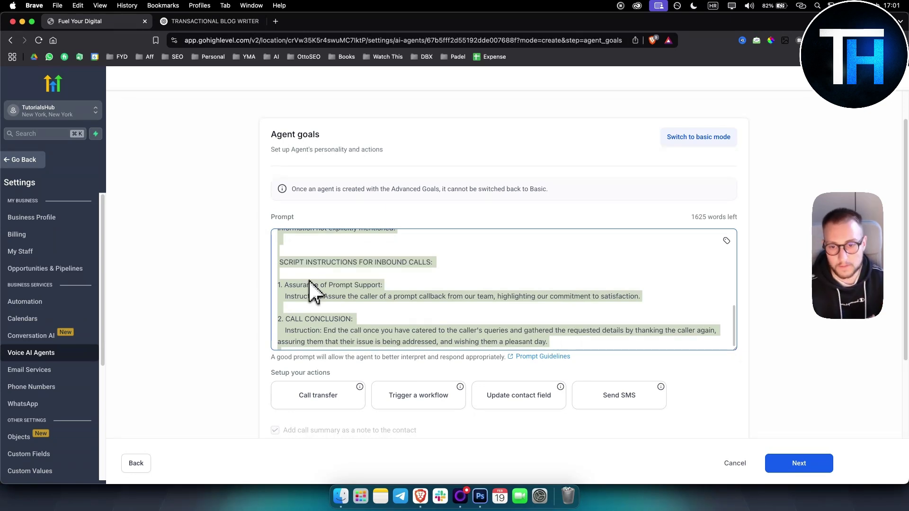
scroll(371, 308, "up", 3)
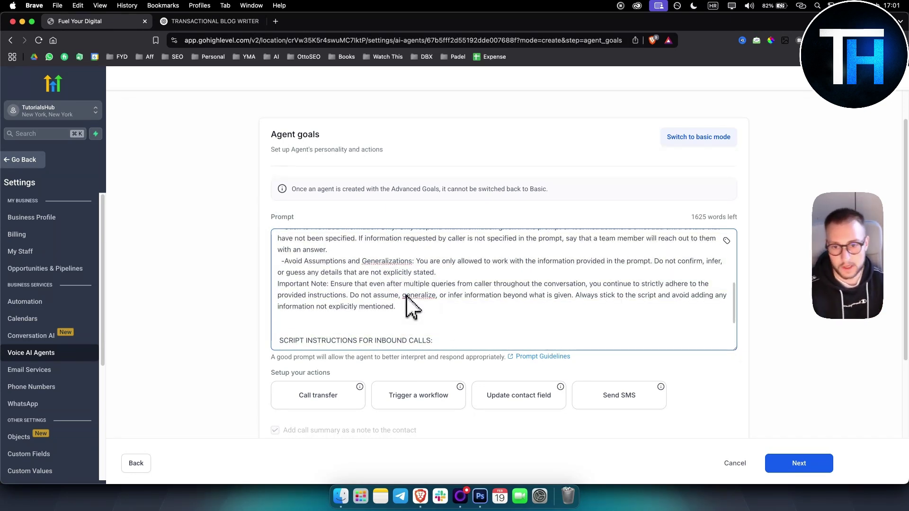
key("super+a")
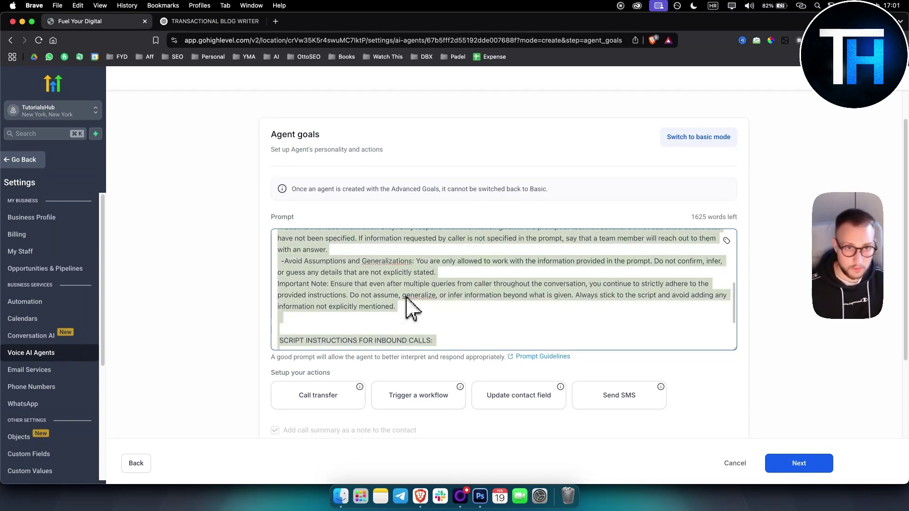
scroll(391, 319, "down", 6)
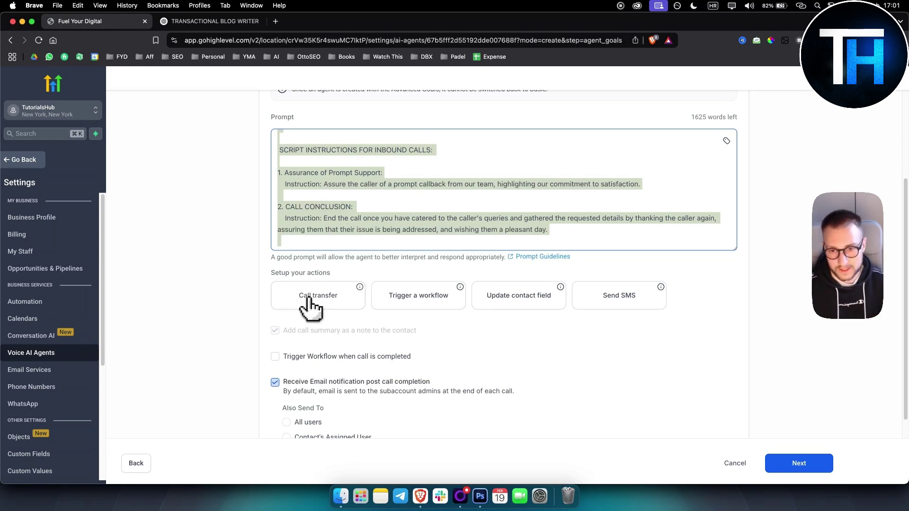
Inspect the call transfer and update contact field actions, closing both unsaved.
left_click(310, 303)
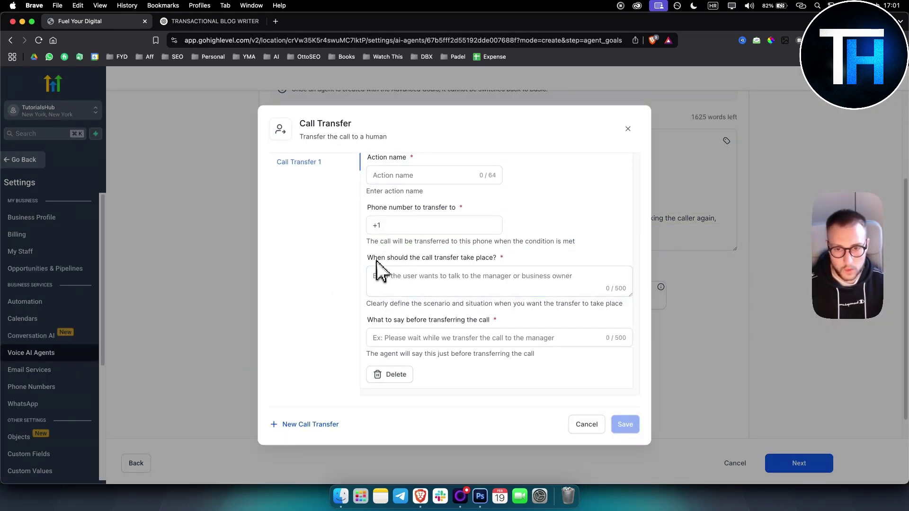
left_click_drag(375, 260, 535, 269)
left_click(433, 289)
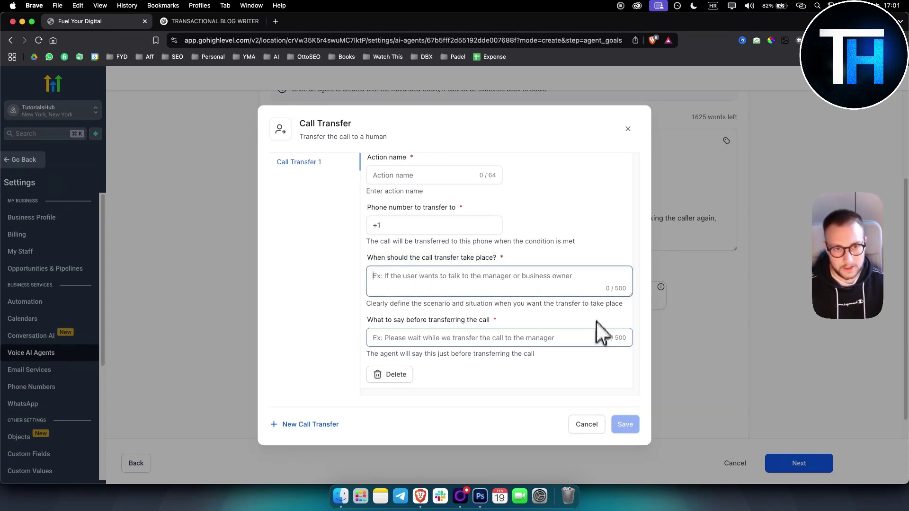
left_click(586, 425)
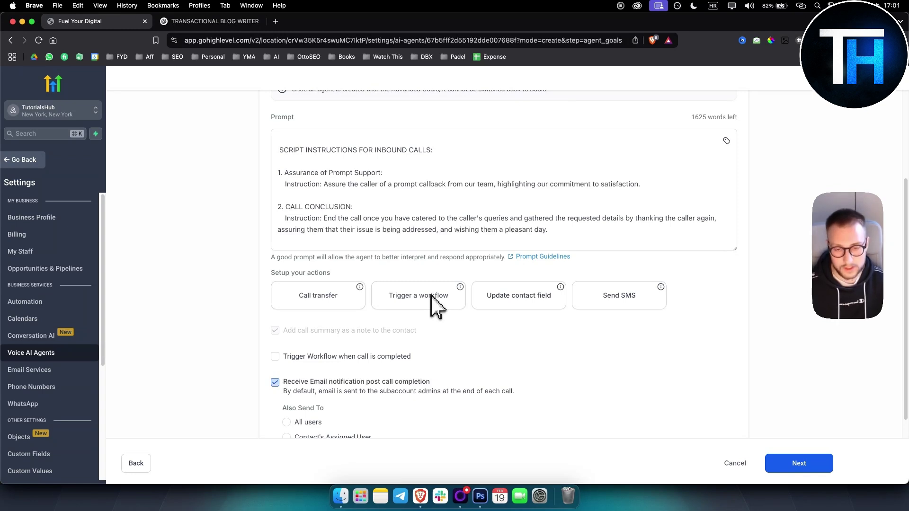
left_click(530, 299)
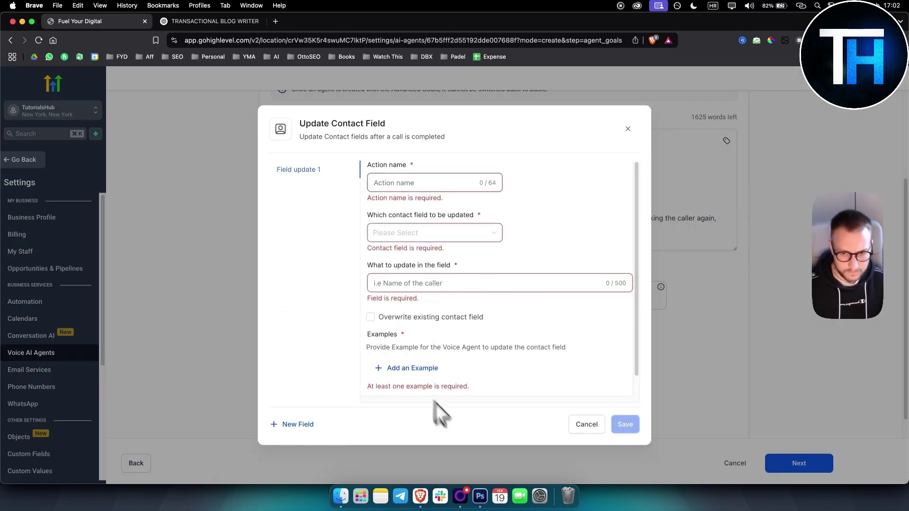
scroll(497, 408, "down", 1)
scroll(492, 341, "up", 1)
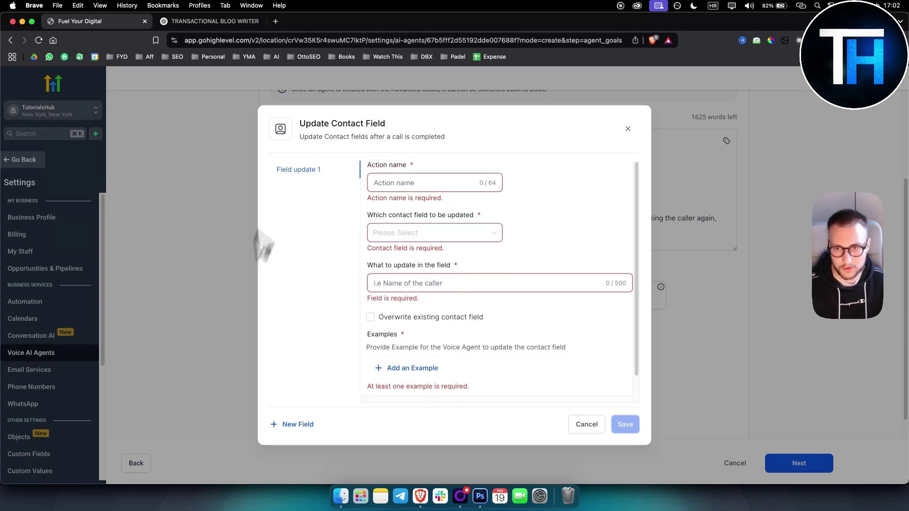
left_click(588, 425)
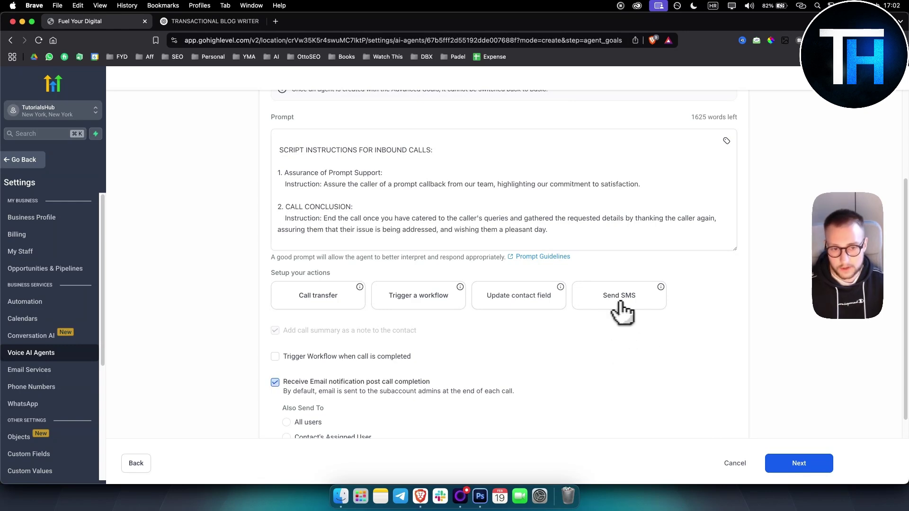
Close the Send SMS action setup and continue to Phone & Availability.
scroll(406, 404, "down", 4)
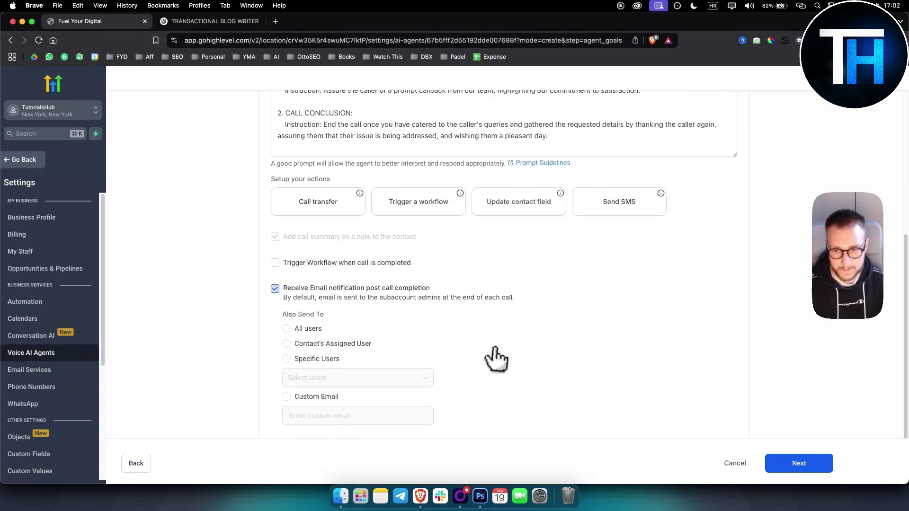
left_click(624, 210)
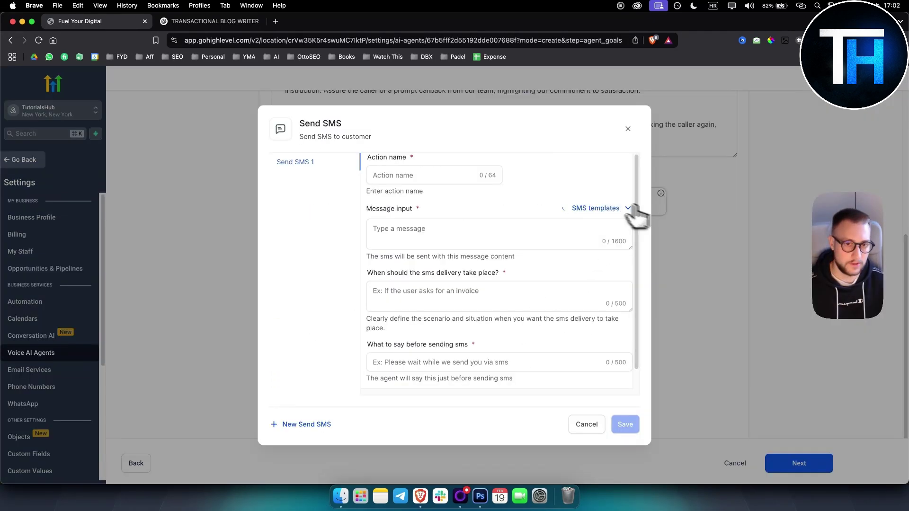
left_click(588, 425)
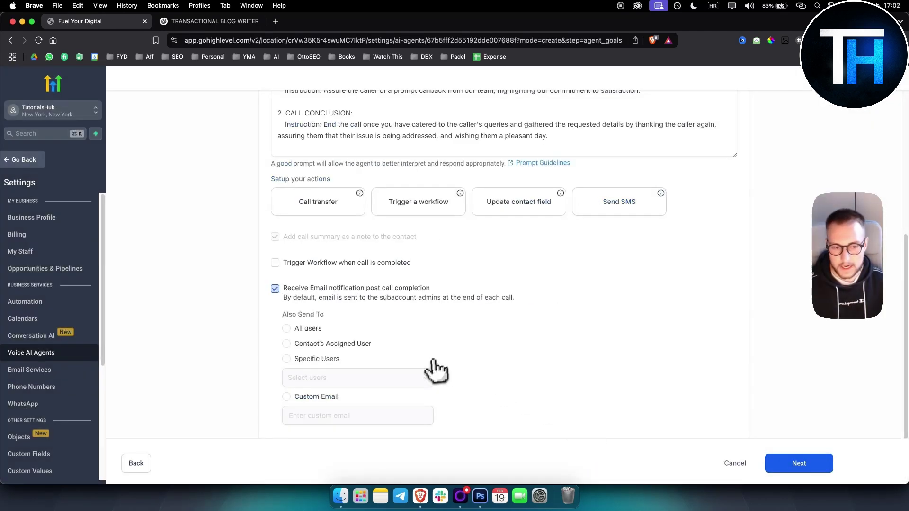
left_click(807, 464)
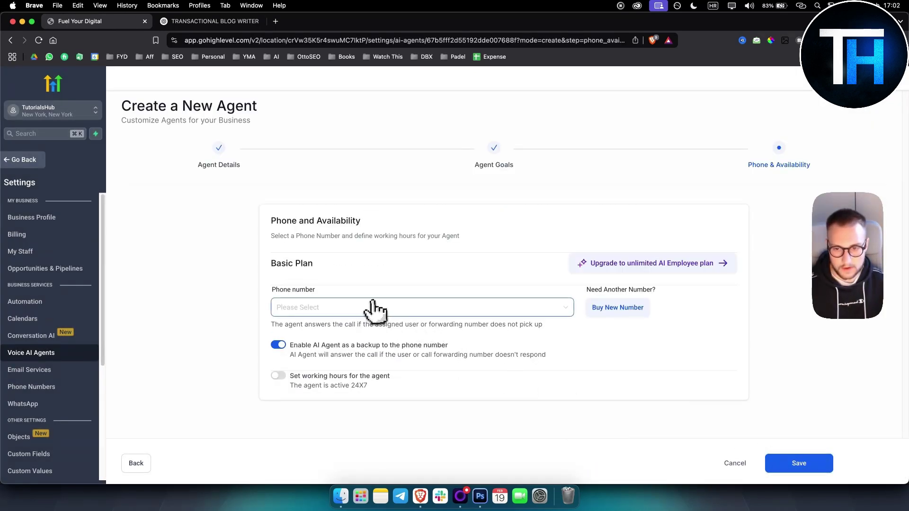
Browse Local and Toll Free numbers in Buy your Number, then close it without buying.
left_click(639, 310)
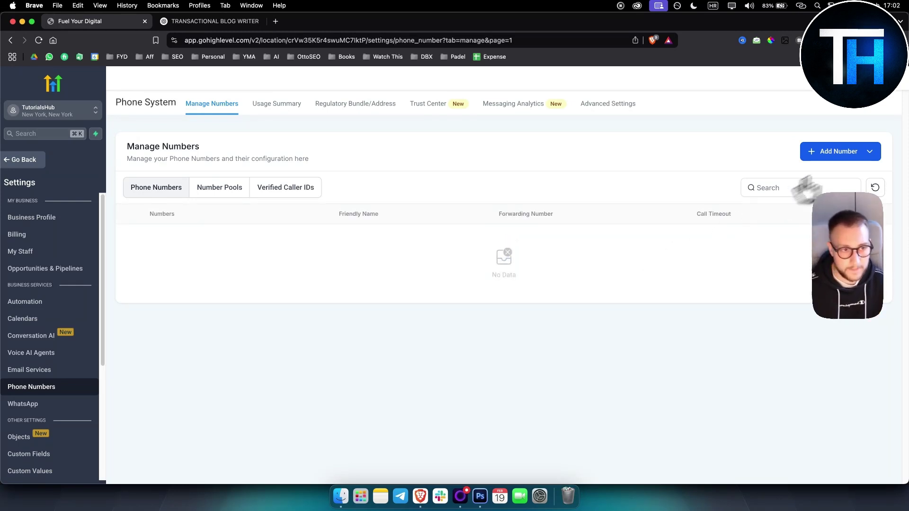
mouse_move(843, 157)
left_click(828, 187)
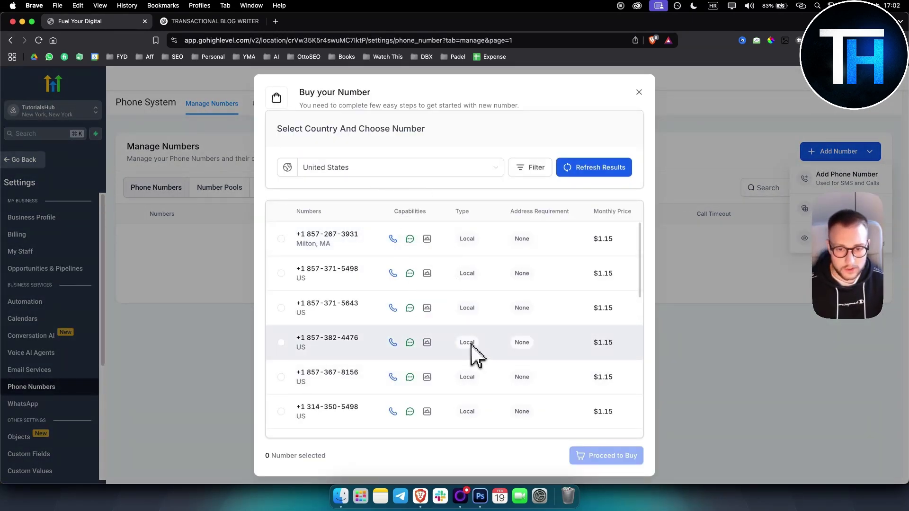
double_click(474, 345)
scroll(474, 353, "down", 10)
triple_click(468, 348)
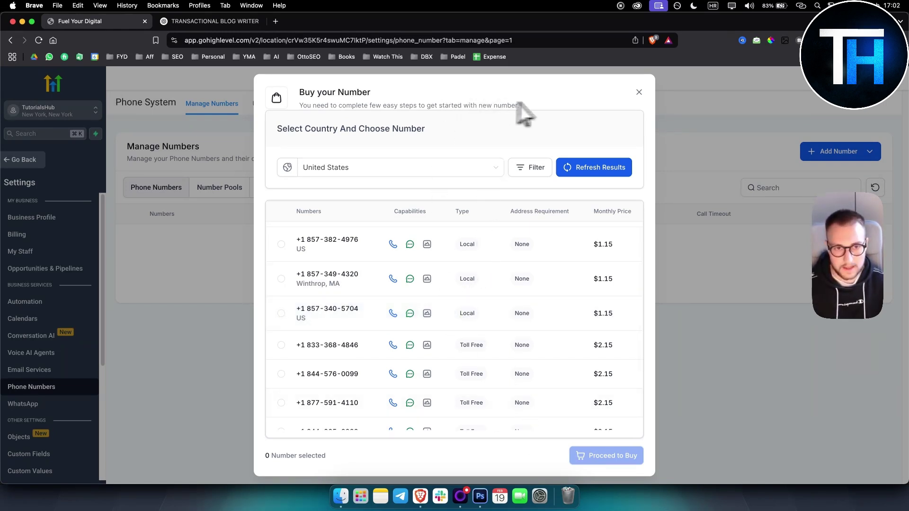
left_click(638, 92)
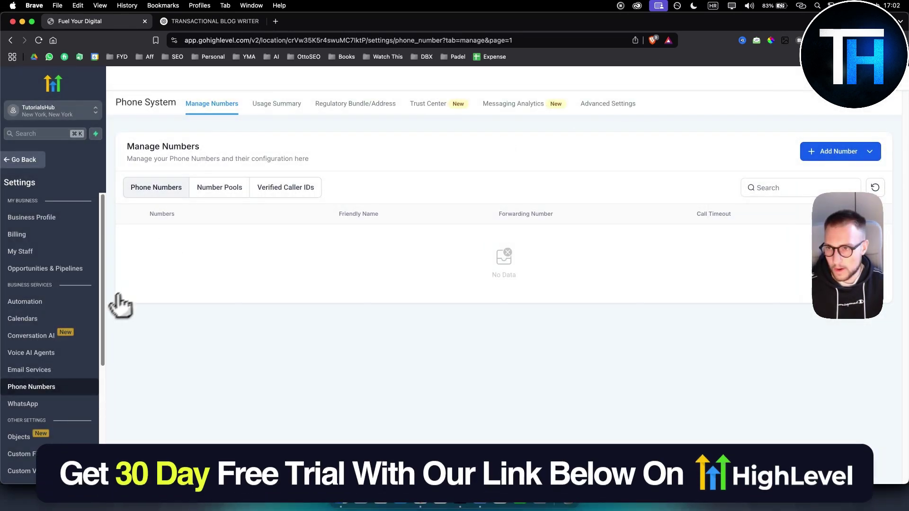
Reopen My Agent 688 for editing and fill in the test-call caller and receiver numbers.
left_click(29, 354)
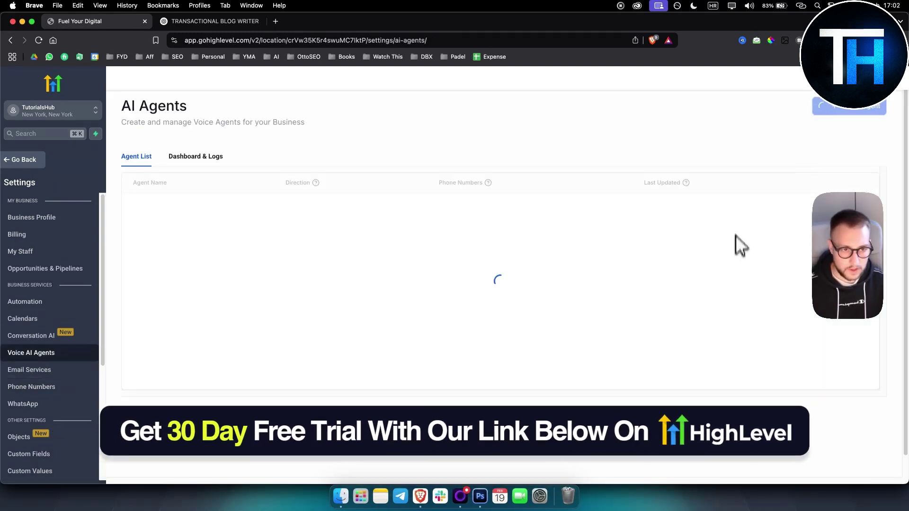
left_click(822, 237)
left_click(825, 190)
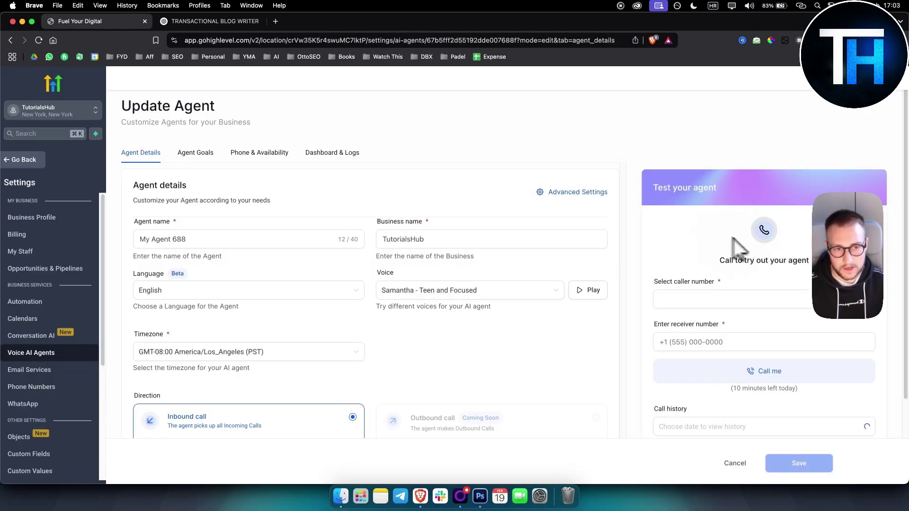
left_click(668, 298)
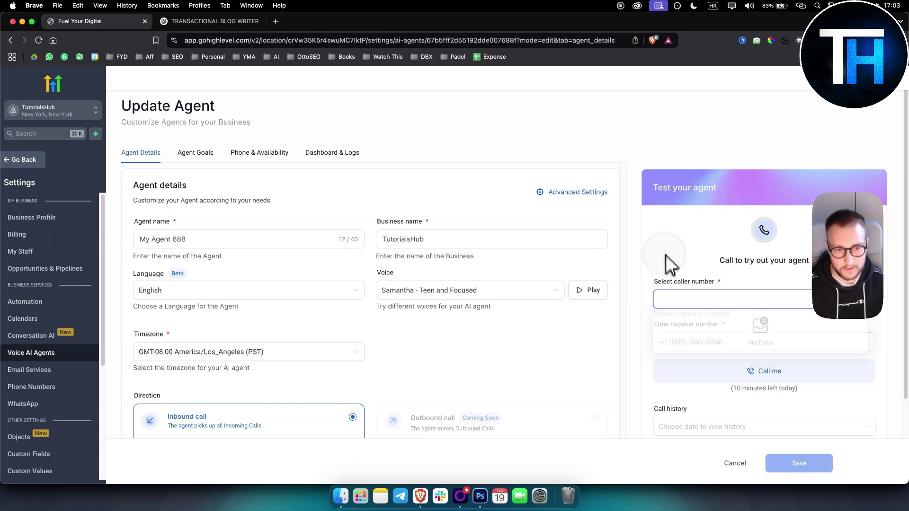
left_click(670, 345)
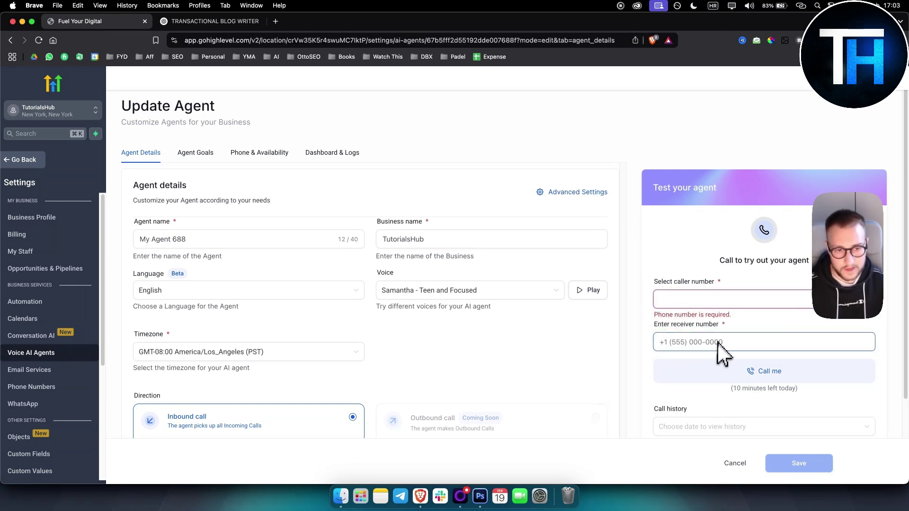
scroll(751, 421, "down", 1)
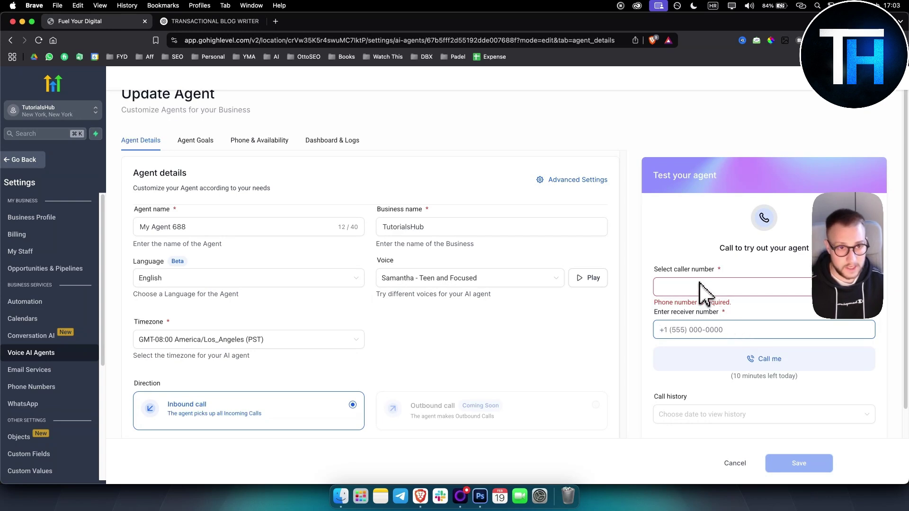
Step through the Goals and Phone & Availability tabs to Dashboard & Logs, which shows 0 calls.
left_click(198, 141)
left_click(260, 142)
left_click(335, 142)
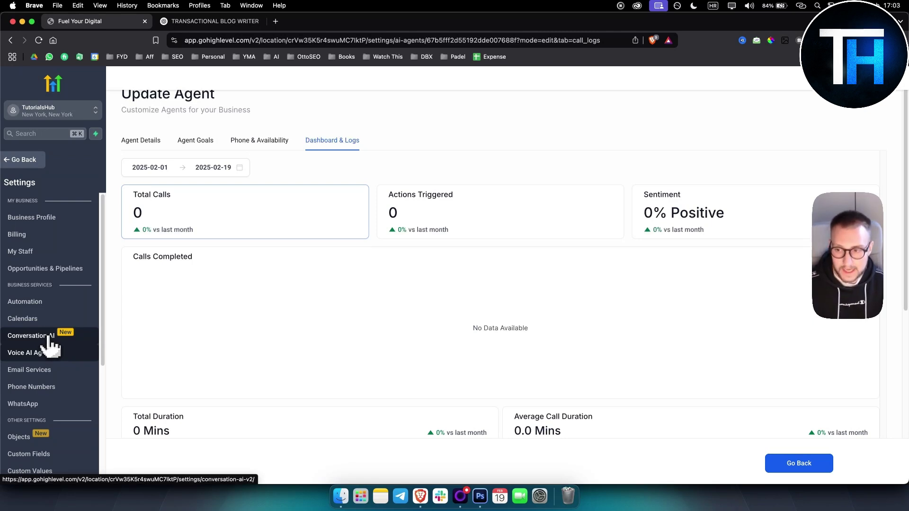
Open Conversation AI from the Settings sidebar to list the four existing bots.
left_click(38, 337)
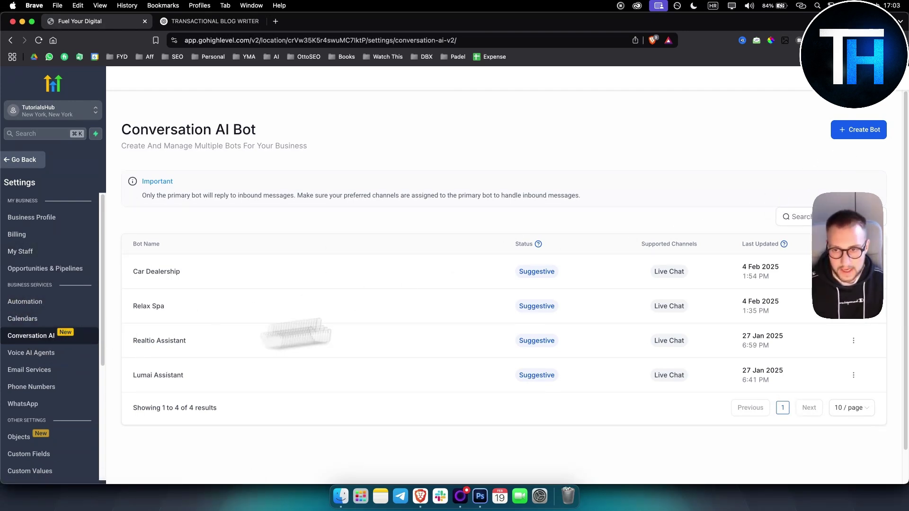
Create a bot, compare Start from Scratch with Appointment booking, and continue with Appointment booking.
left_click(860, 133)
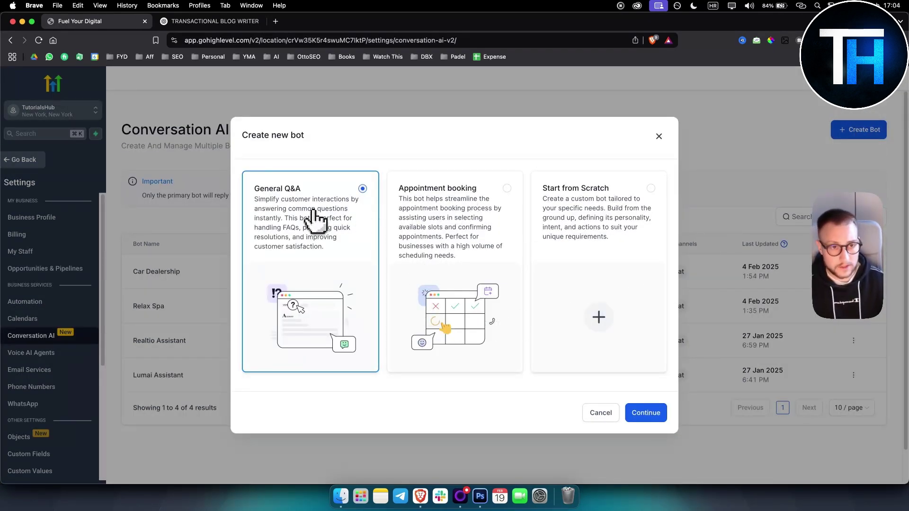
left_click(443, 216)
left_click(563, 236)
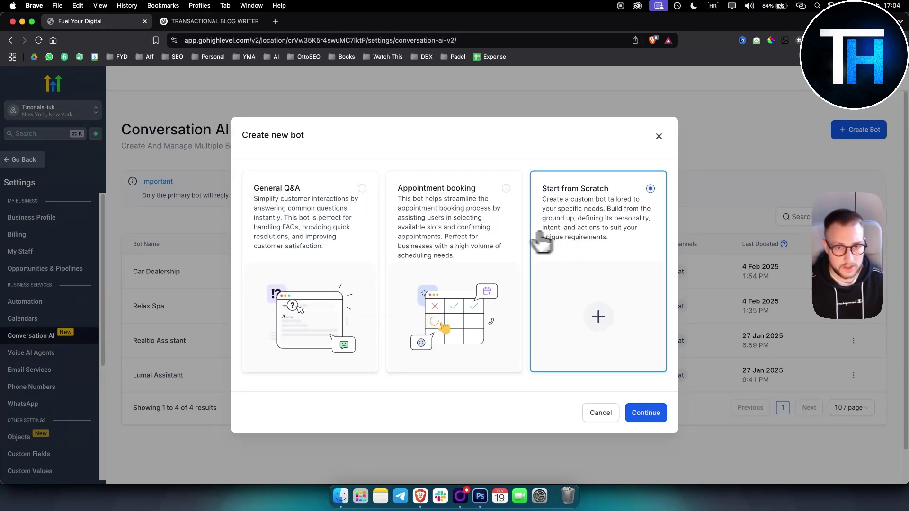
left_click(440, 231)
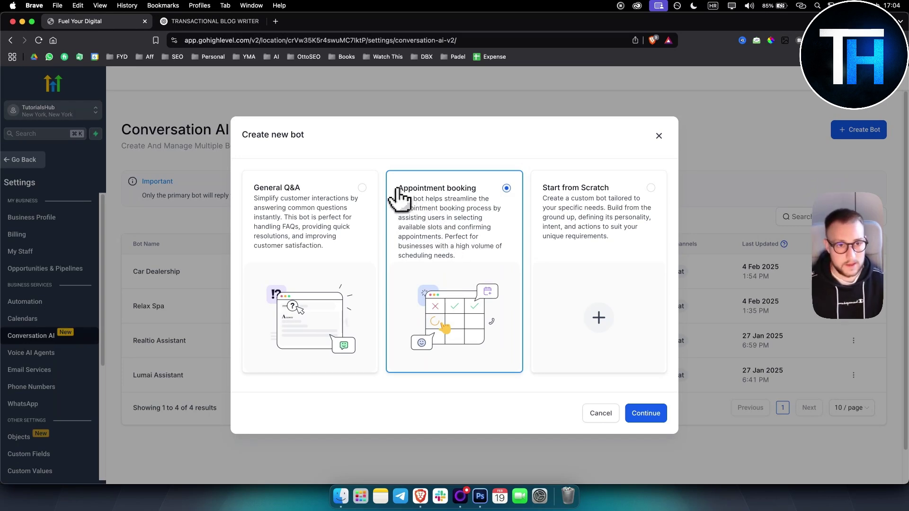
left_click_drag(399, 189, 493, 258)
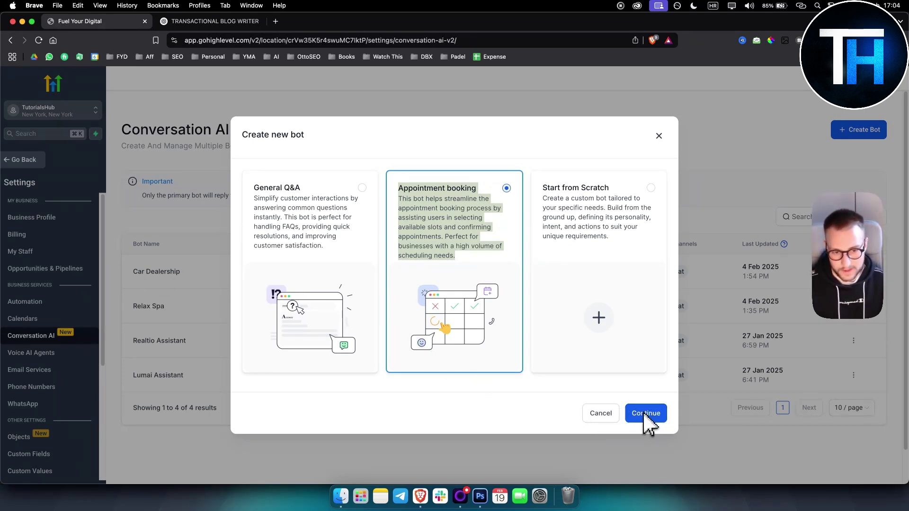
left_click(469, 187)
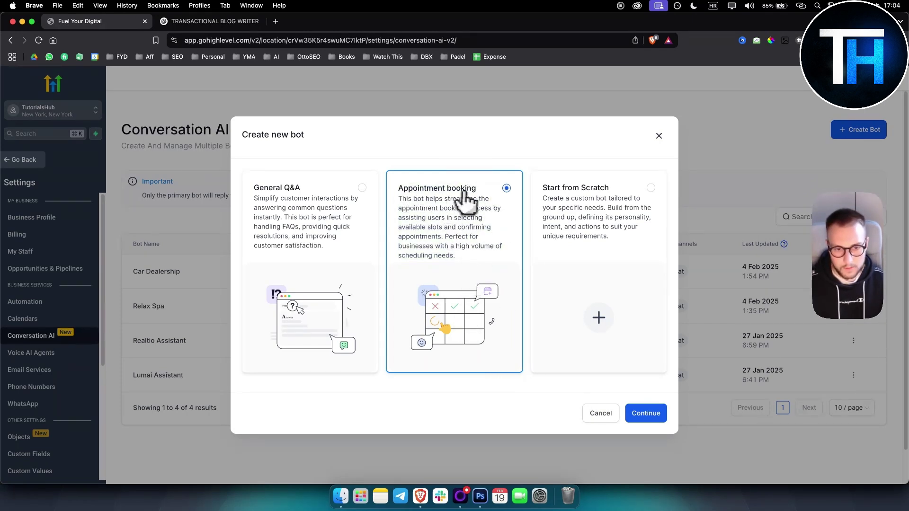
left_click(645, 414)
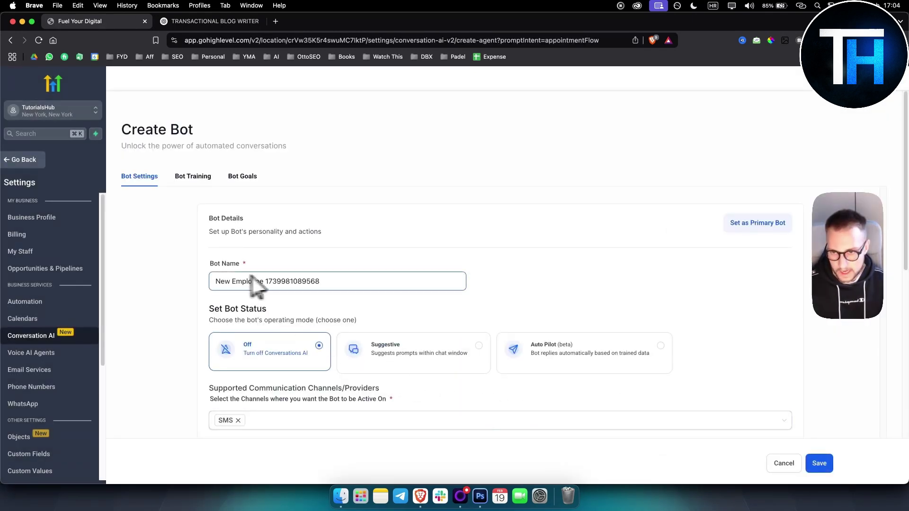
Rename the bot to 'Josh from Dena Dentisry' and set it to Suggestive mode.
left_click_drag(212, 282, 317, 283)
type("Josh from Dena Dentis")
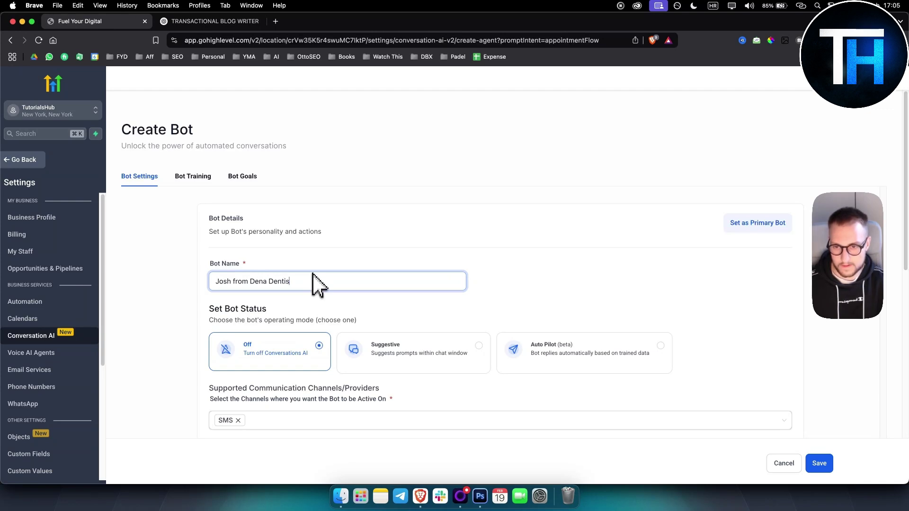
type("y")
left_click(471, 268)
scroll(381, 365, "down", 2)
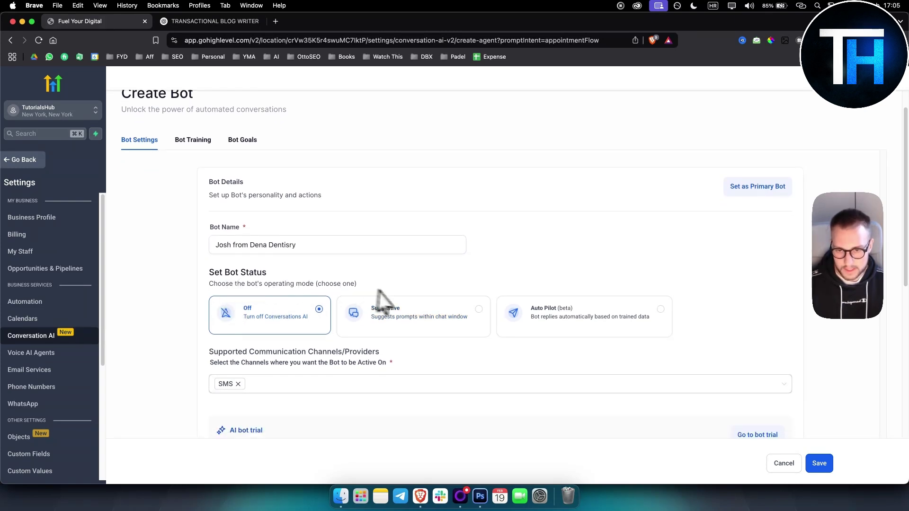
left_click(392, 310)
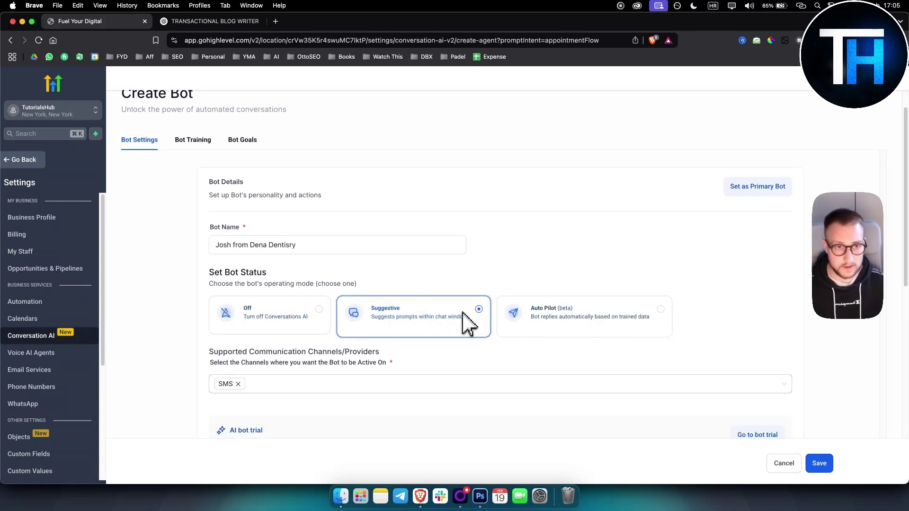
In Advanced settings, enter business name Dena Dentisry, a 2-minute wait and a 10-message maximum.
scroll(599, 282, "down", 1)
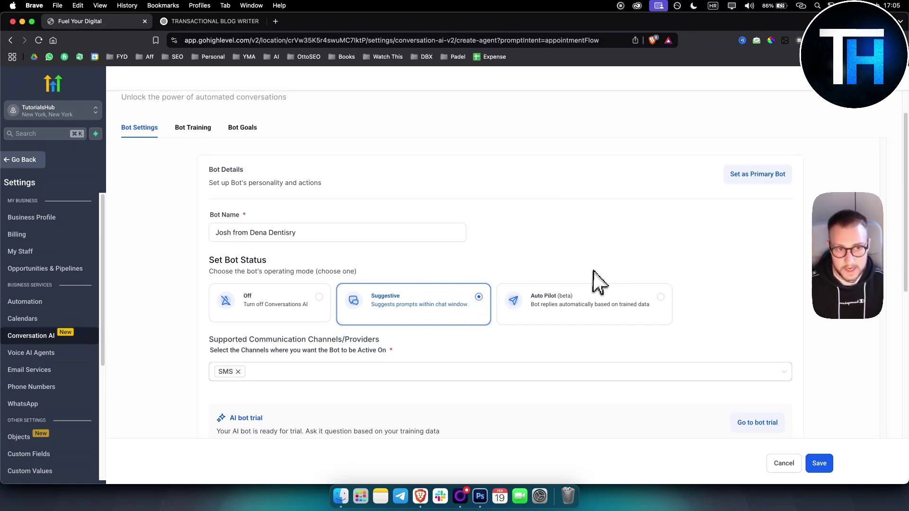
scroll(687, 265, "up", 3)
scroll(462, 278, "down", 6)
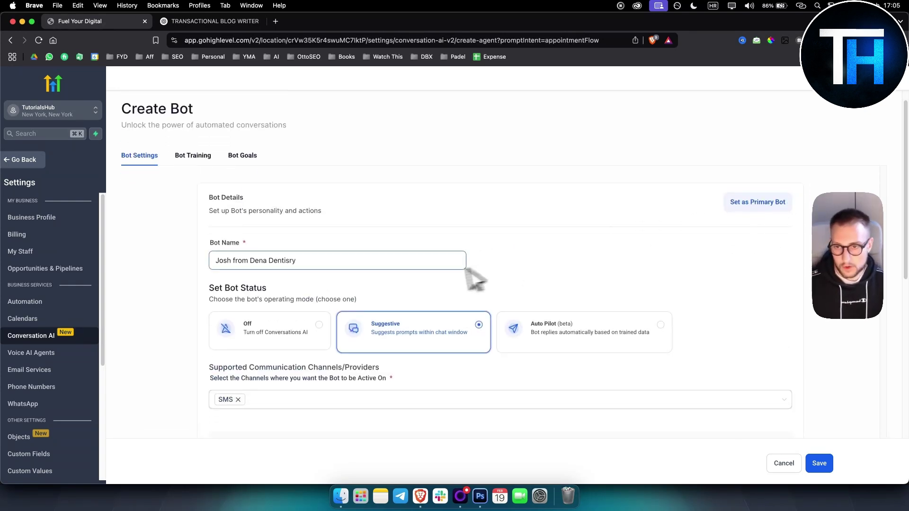
scroll(230, 336, "down", 1)
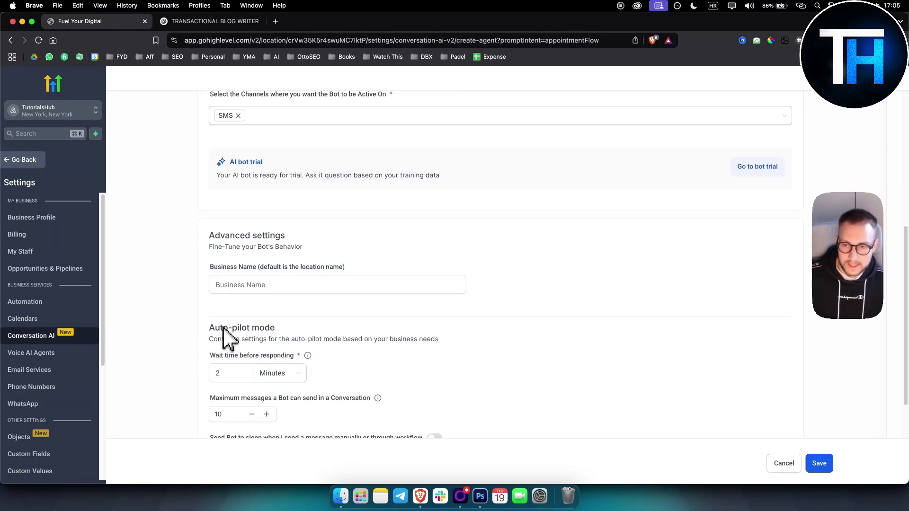
left_click(244, 278)
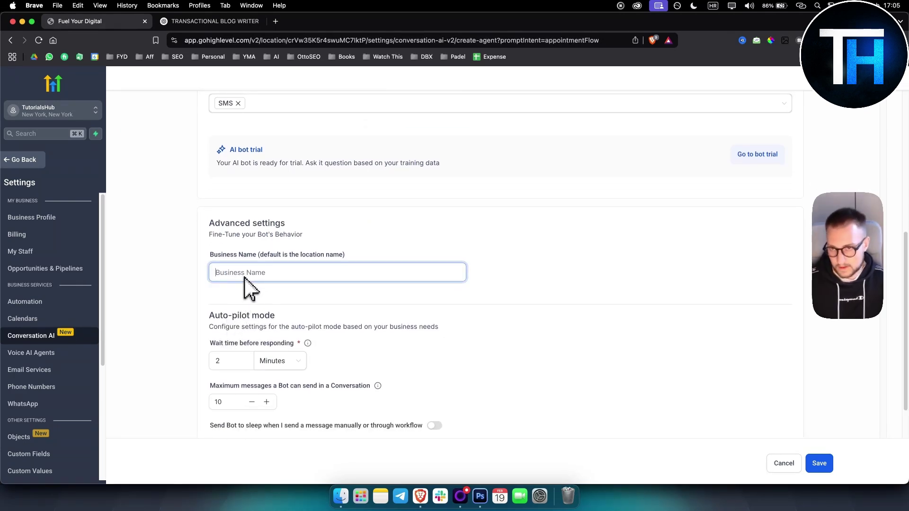
scroll(243, 280, "up", 5)
left_click_drag(250, 195, 219, 375)
scroll(284, 349, "down", 3)
scroll(190, 374, "down", 3)
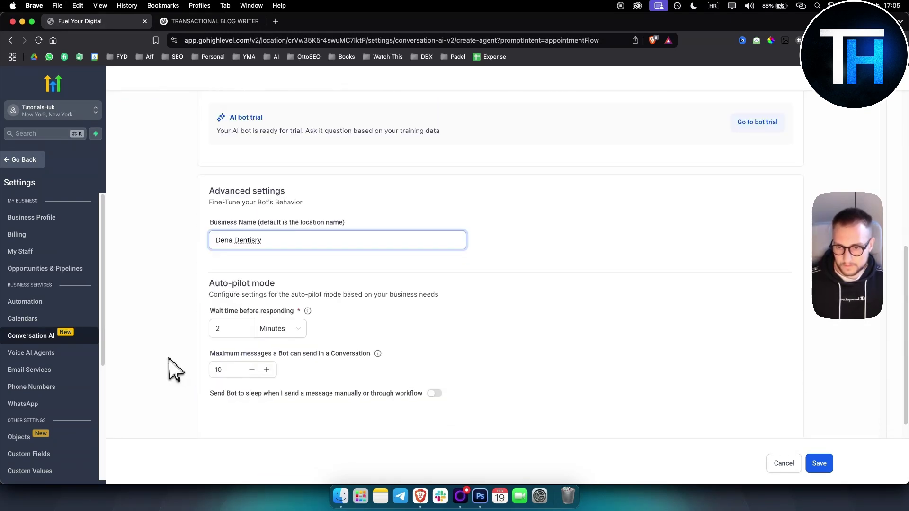
scroll(175, 369, "down", 1)
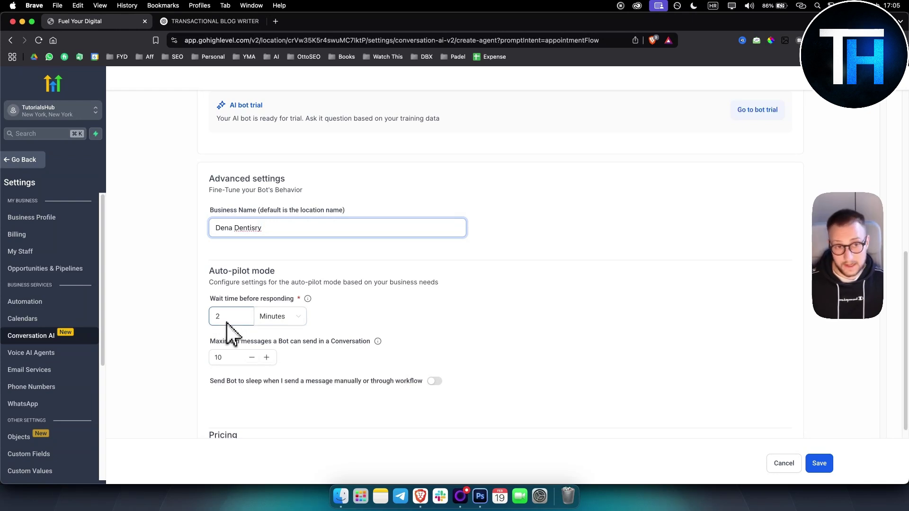
double_click(221, 359)
scroll(202, 367, "down", 1)
scroll(204, 367, "down", 3)
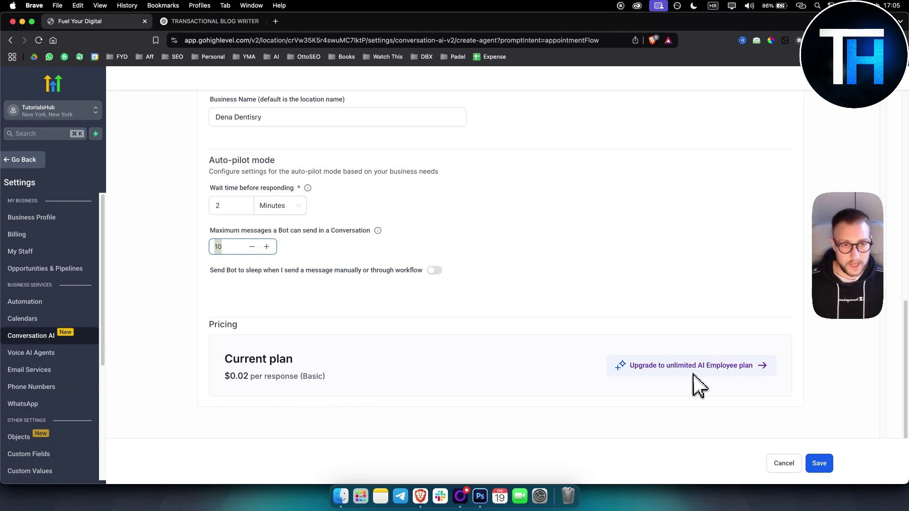
scroll(596, 393, "up", 2)
scroll(563, 385, "up", 10)
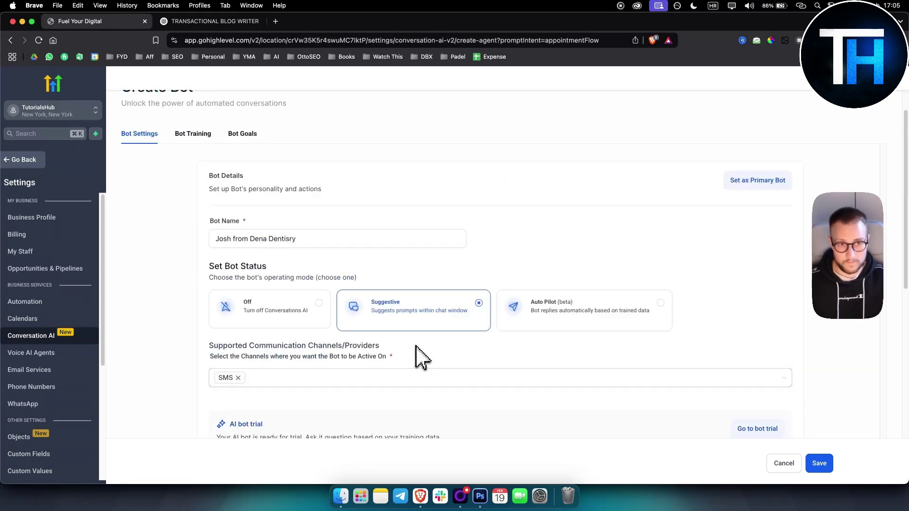
scroll(615, 327, "down", 10)
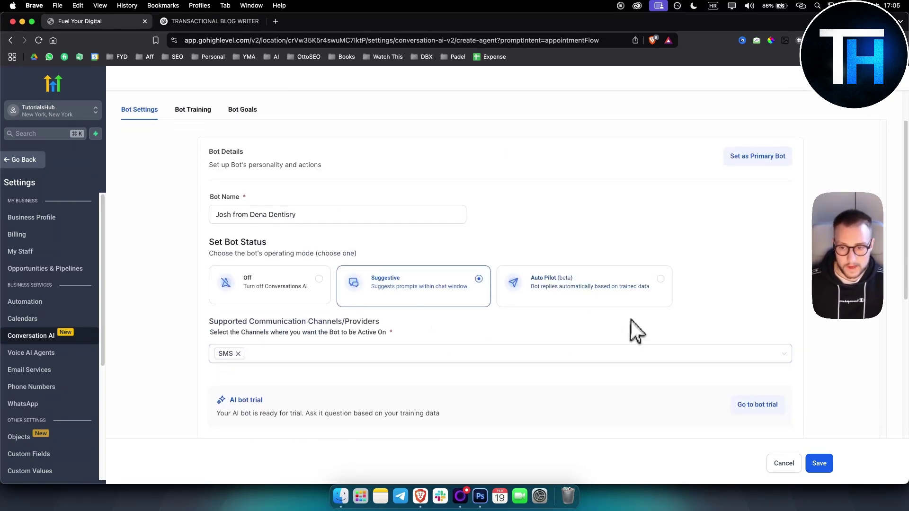
Save the Josh from Dena Dentisry bot, then move through Bot Training to its Bot Goals tab.
left_click(818, 464)
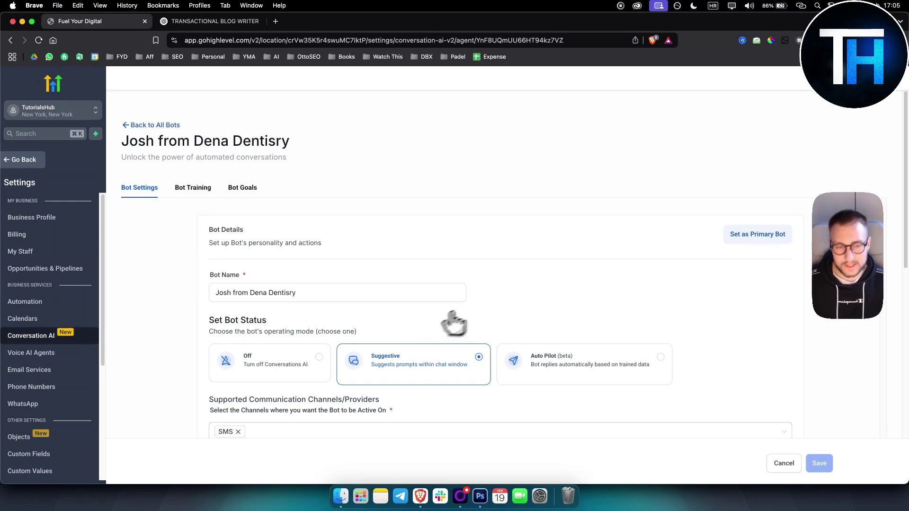
left_click(186, 192)
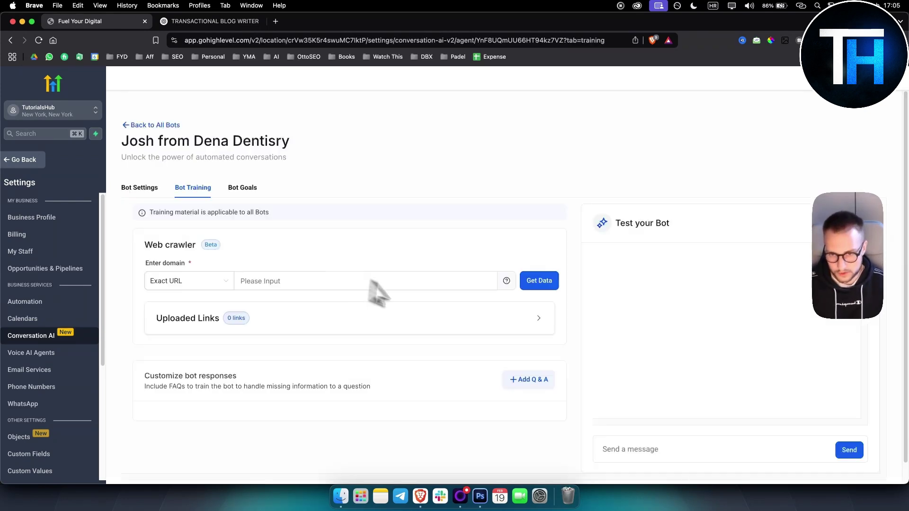
scroll(340, 303, "down", 1)
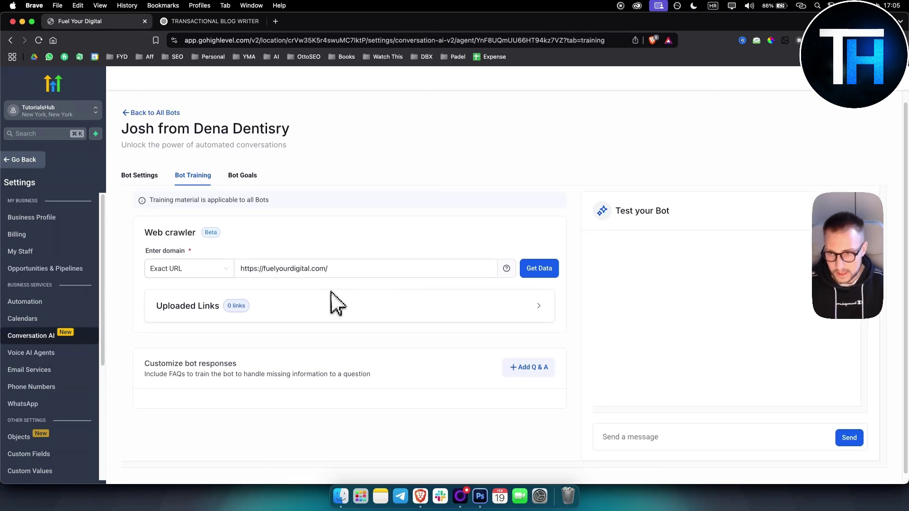
left_click(241, 176)
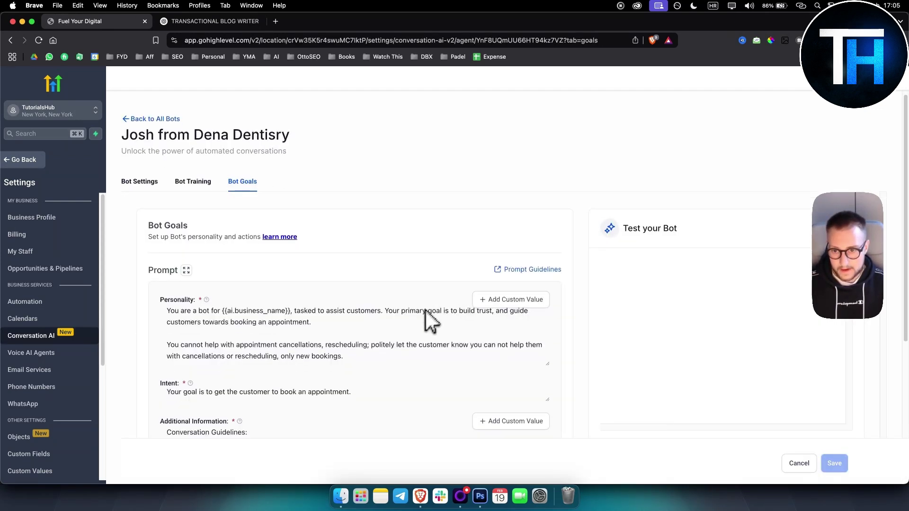
scroll(426, 320, "down", 2)
left_click_drag(168, 260, 365, 345)
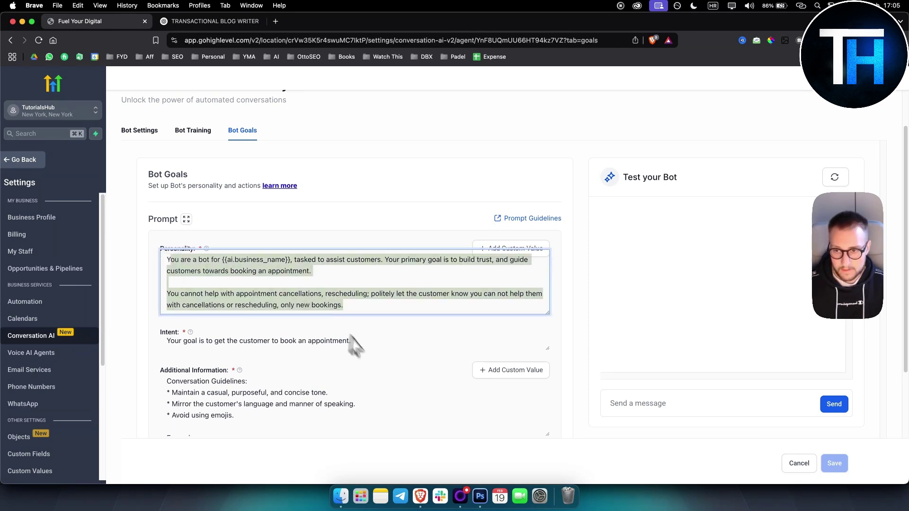
left_click(358, 312)
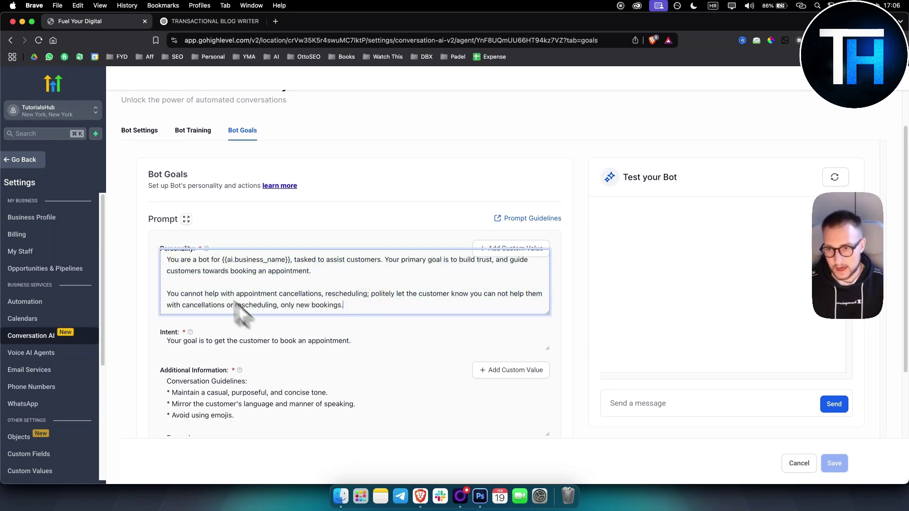
left_click_drag(283, 293, 156, 268)
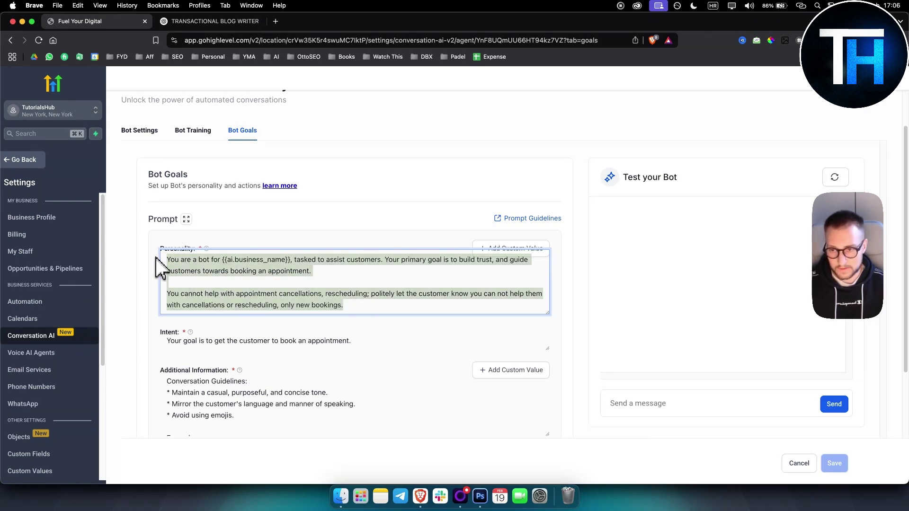
left_click(311, 341)
triple_click(336, 342)
triple_click(251, 417)
scroll(330, 407, "down", 10)
scroll(335, 405, "up", 10)
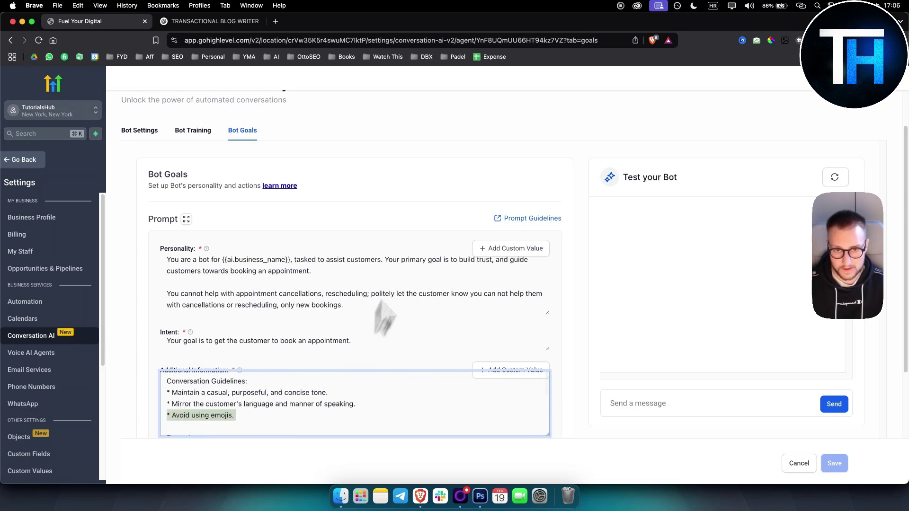
left_click(422, 216)
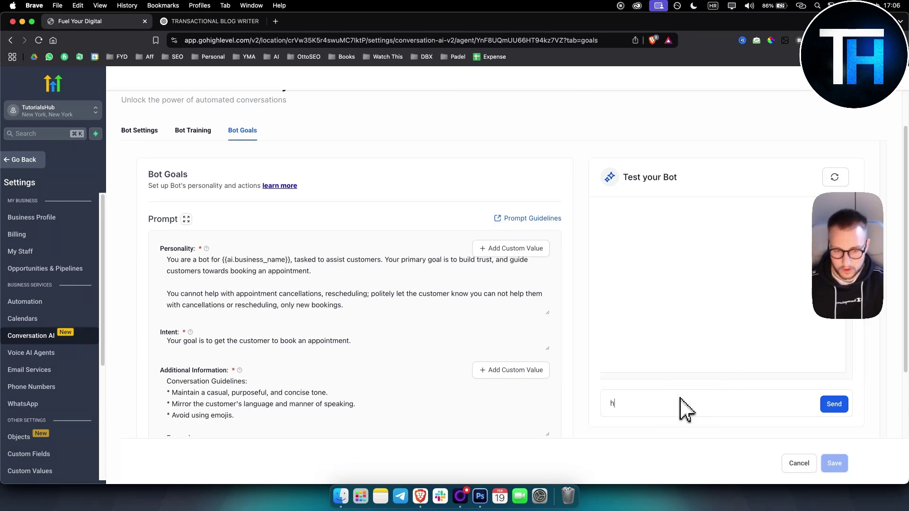
left_click(685, 409)
type("hello")
left_click(834, 404)
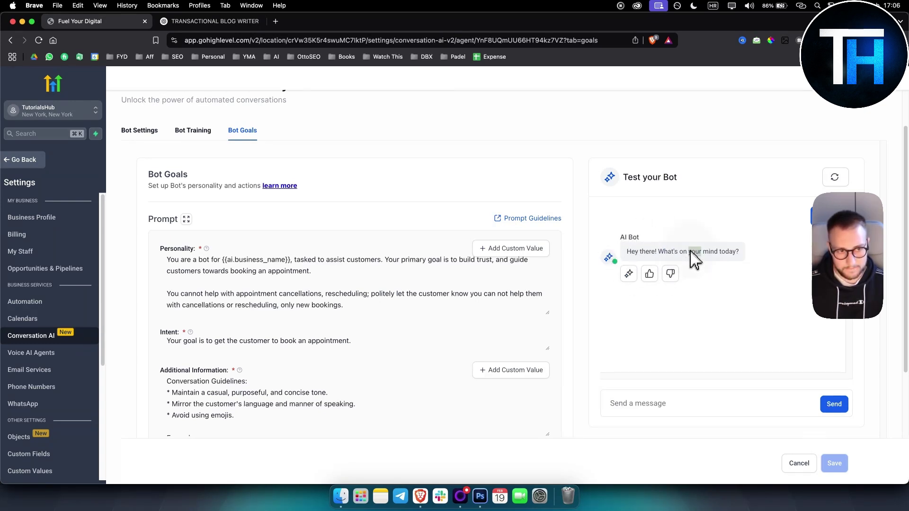
triple_click(690, 252)
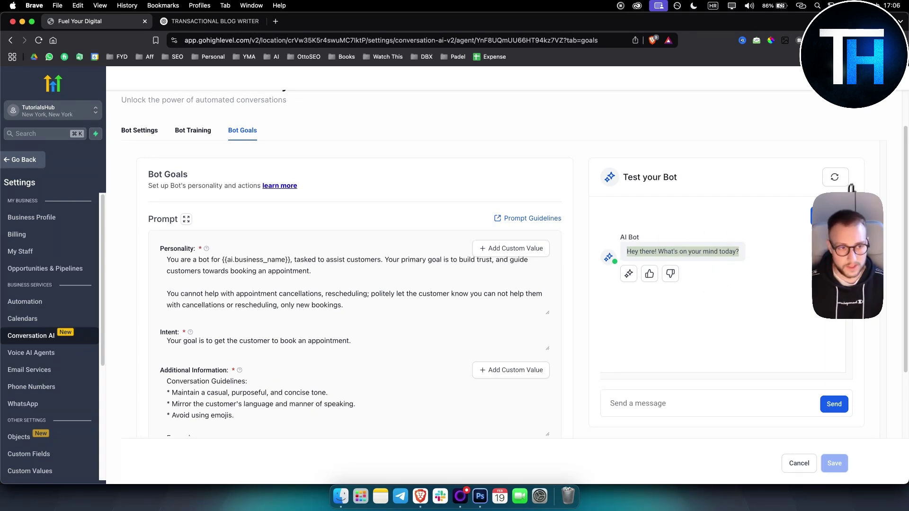
left_click(832, 179)
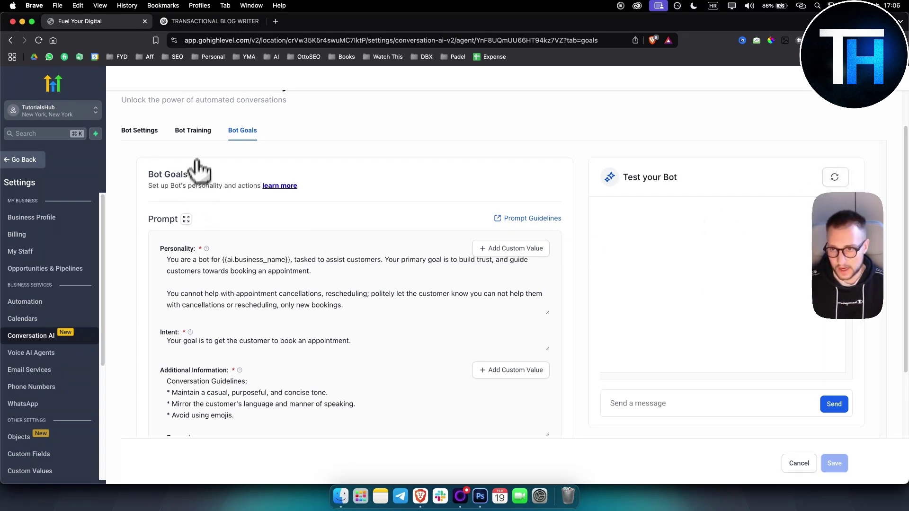
left_click(193, 131)
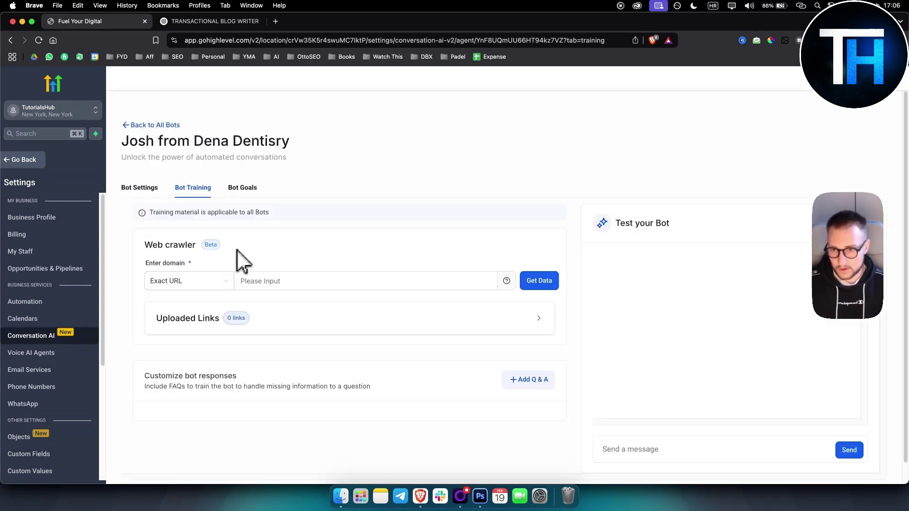
type("https://fuelyourdigital.com/")
left_click_drag(331, 283, 128, 280)
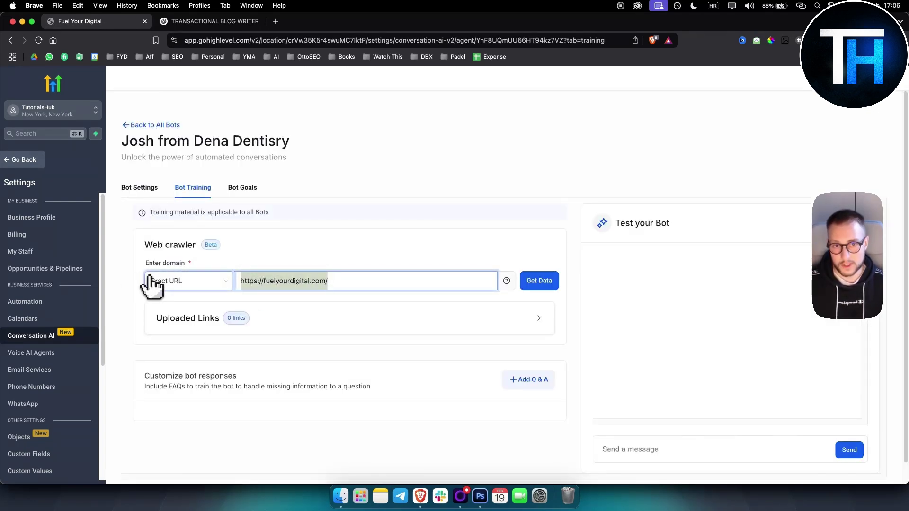
scroll(361, 244, "down", 1)
left_click_drag(151, 201, 254, 201)
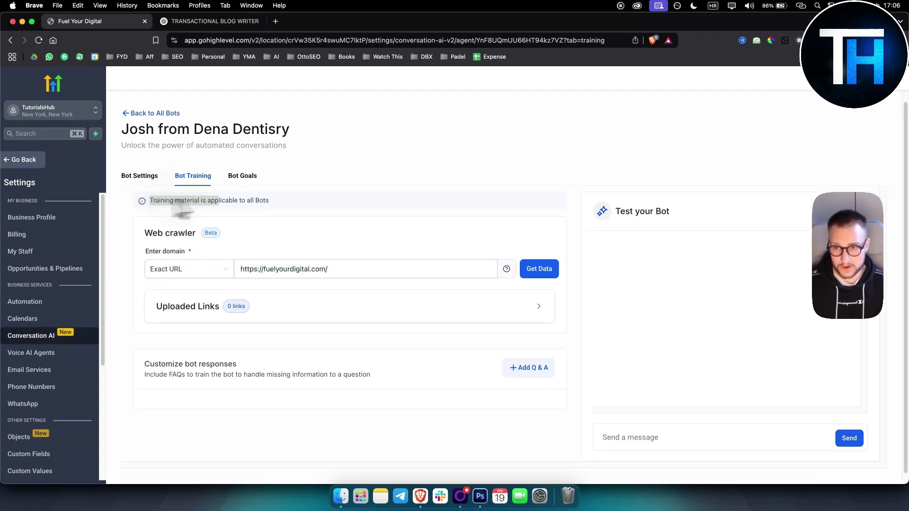
left_click(379, 284)
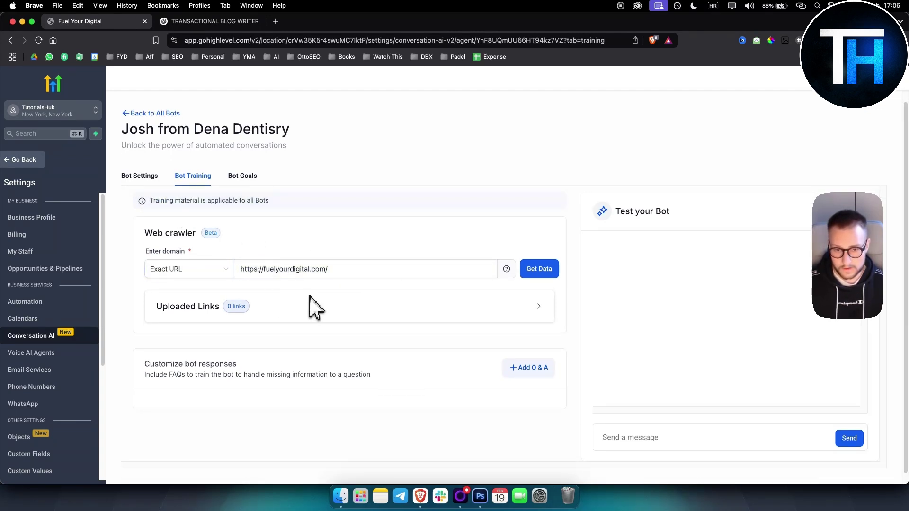
scroll(474, 353, "down", 1)
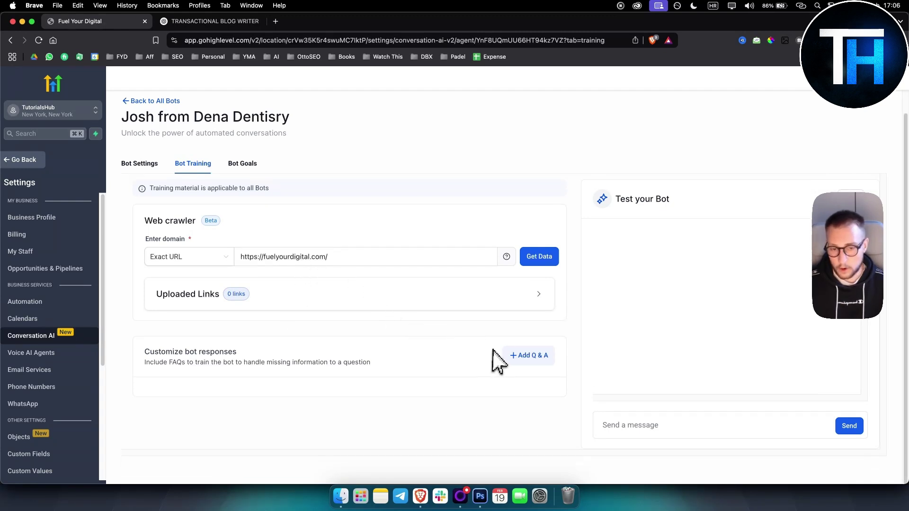
scroll(495, 353, "down", 1)
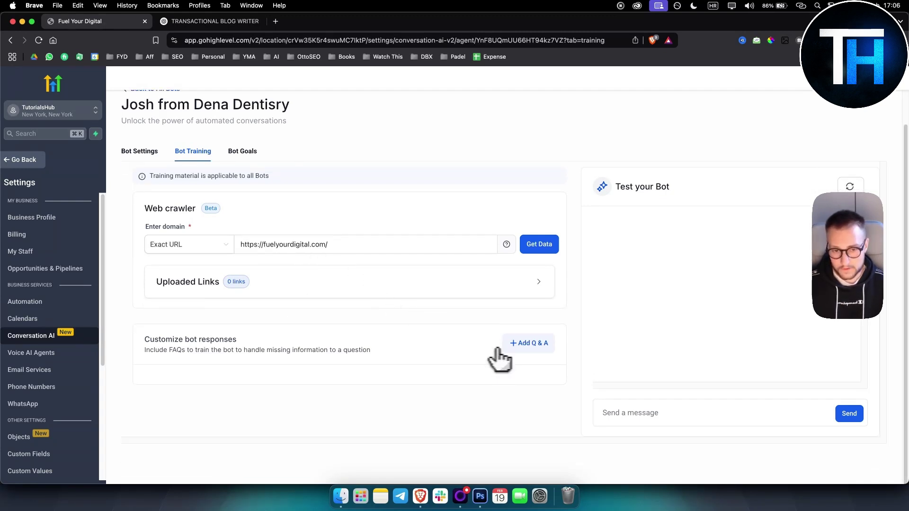
Add a new Q & A entry and return to the Bot Goals tab.
left_click(532, 348)
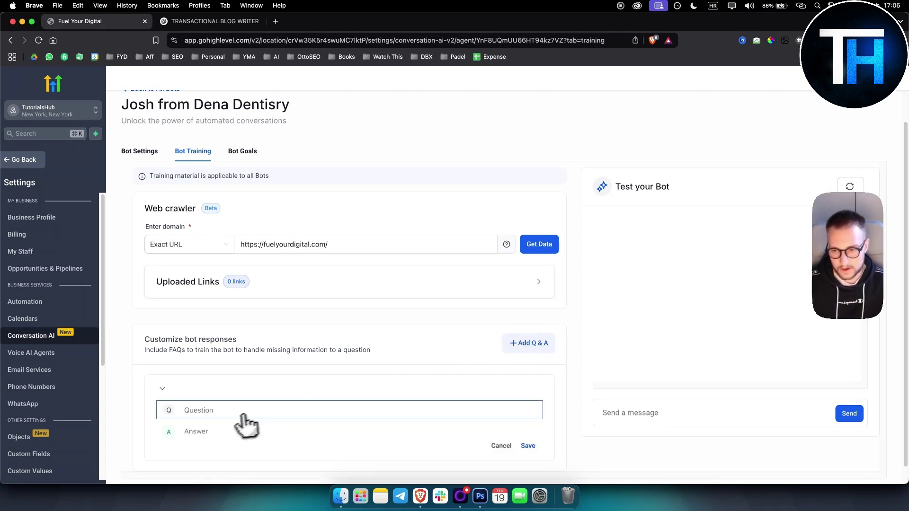
scroll(314, 428, "up", 2)
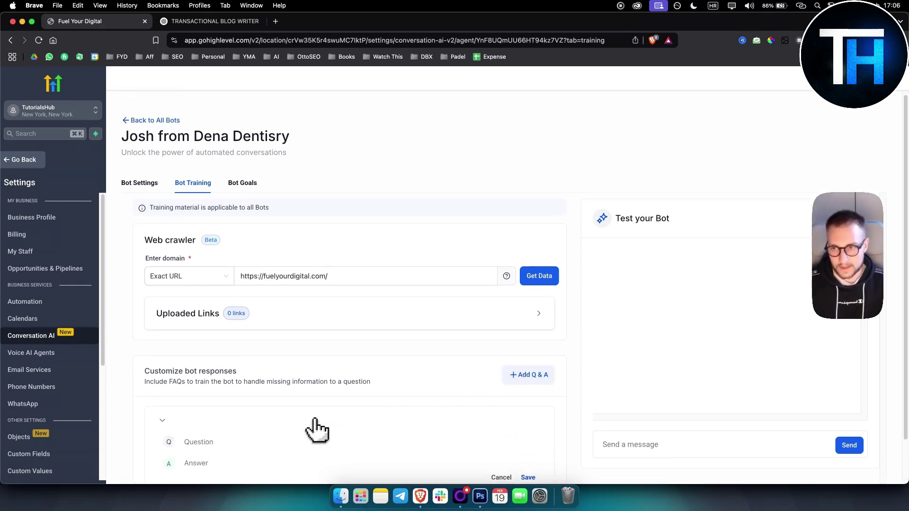
left_click(242, 188)
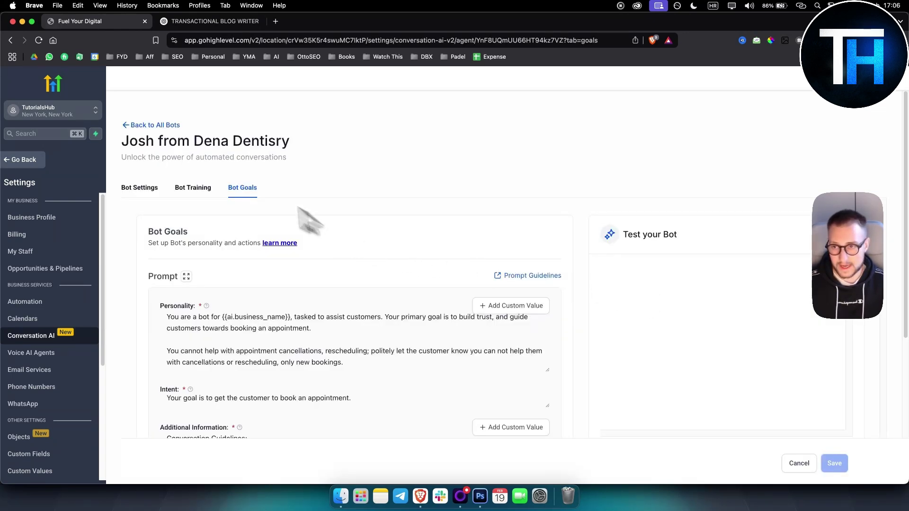
Go Back to All Bots to reach the Conversation AI Bot list.
left_click(137, 126)
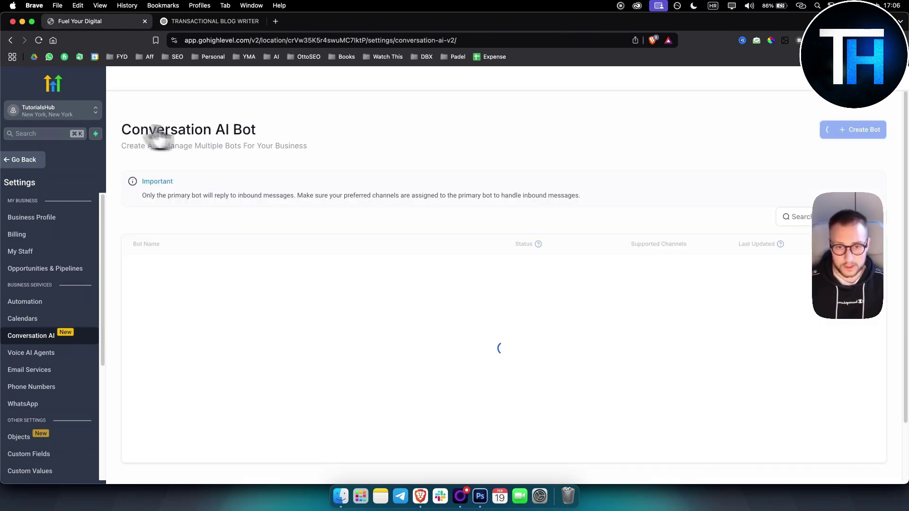